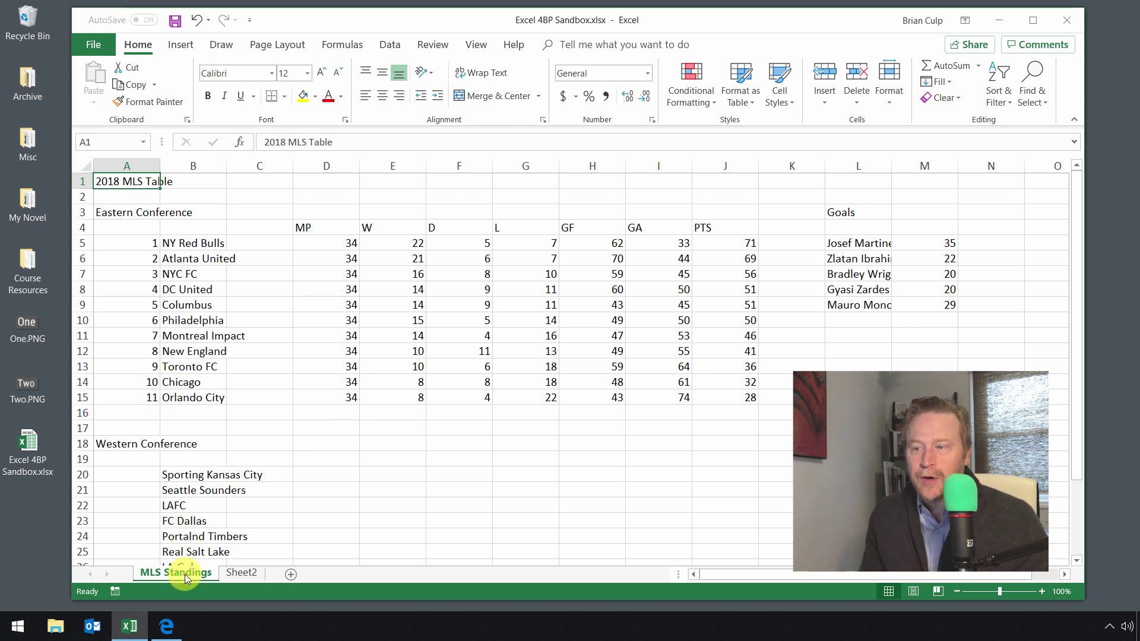
Enter the header MP in D18, then practise moving around it with Enter, Tab and arrow keys
click(329, 447)
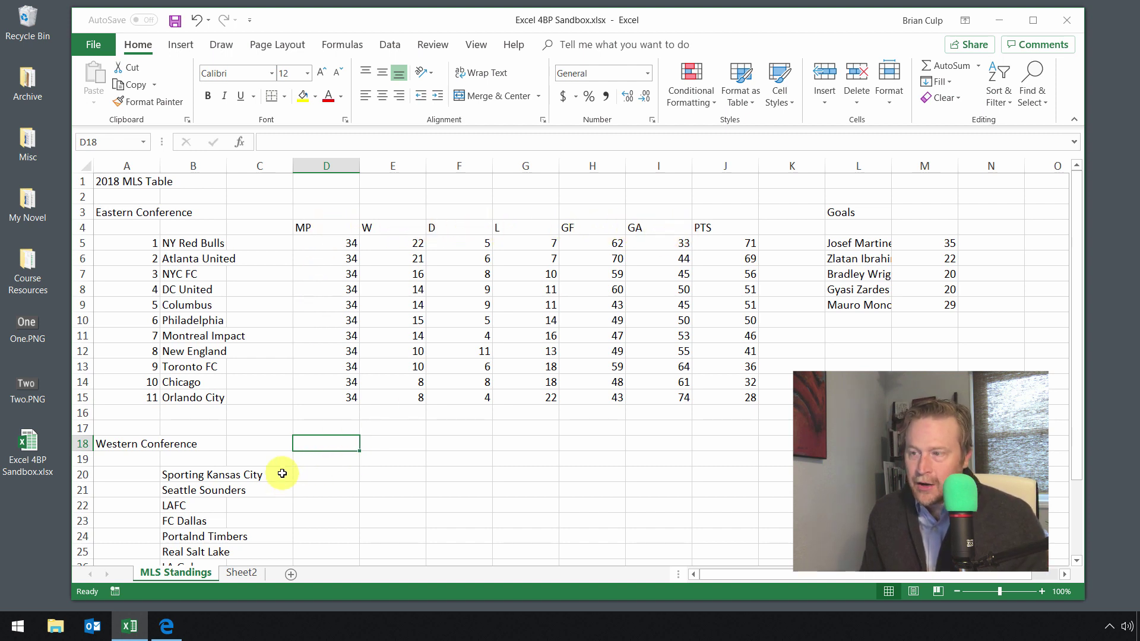
text(MP)
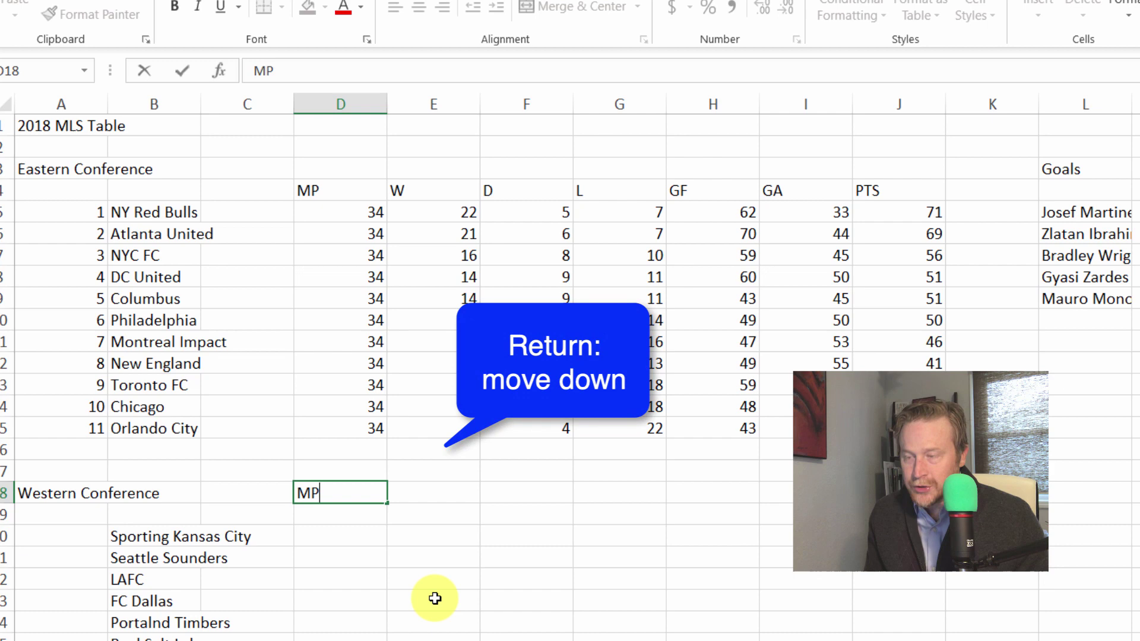
key(Return)
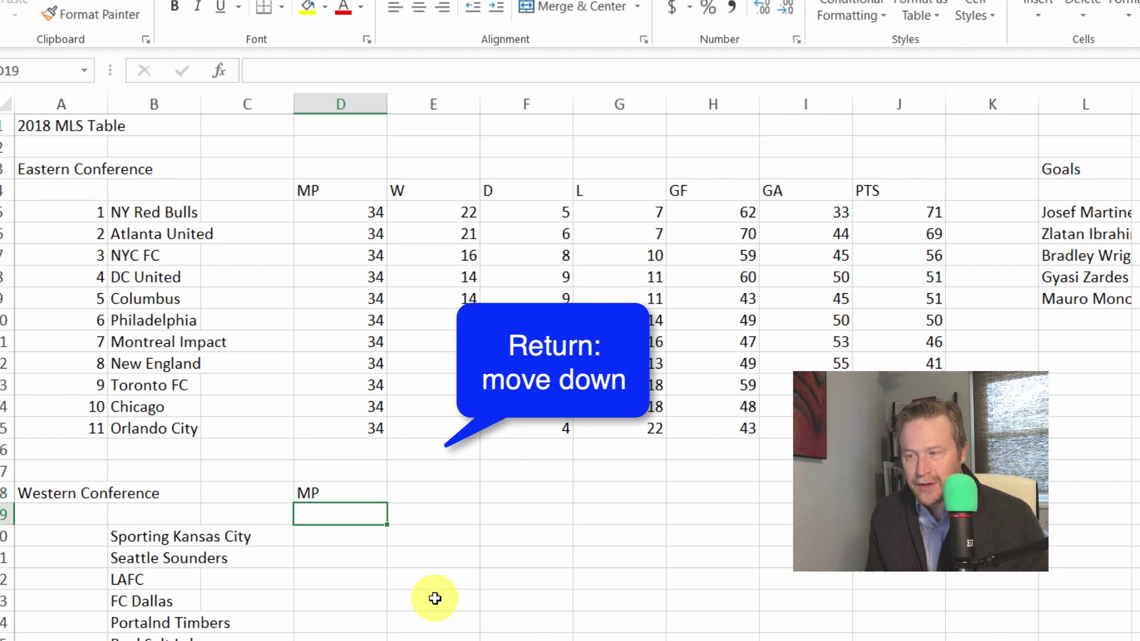
key(Up)
key(Tab)
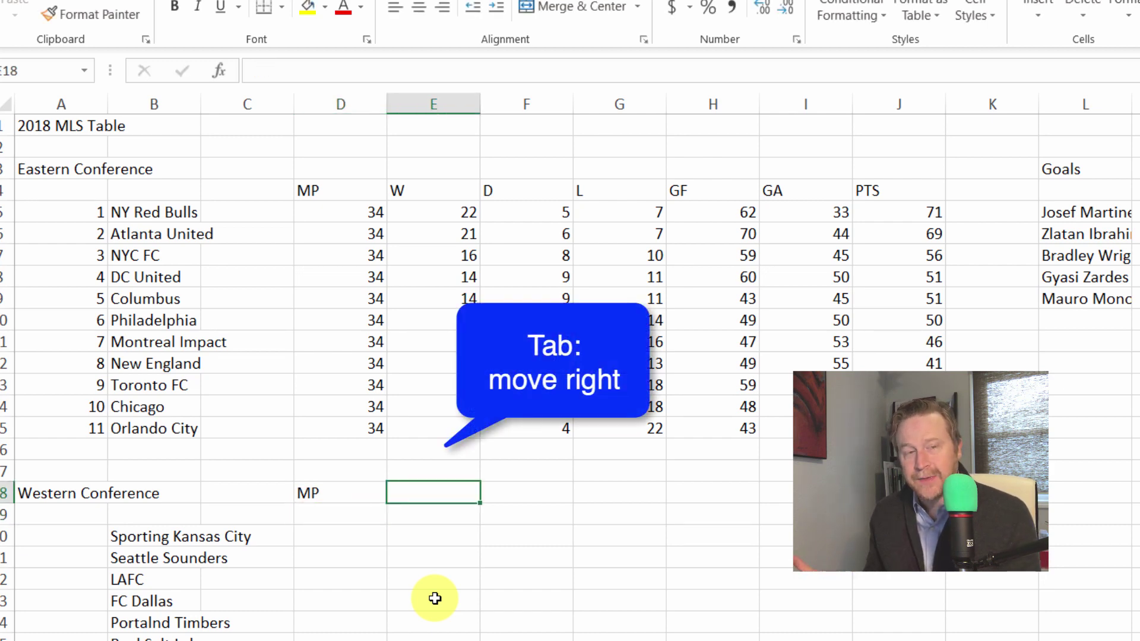
key(shift+Tab)
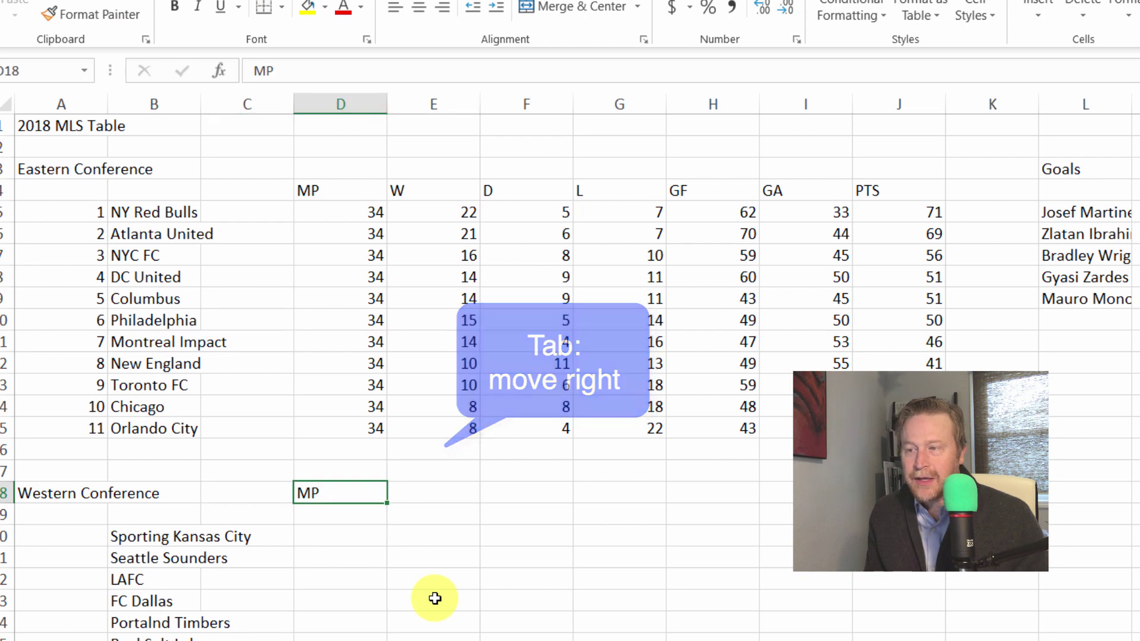
key(Up)
key(Left)
key(Down)
key(Right)
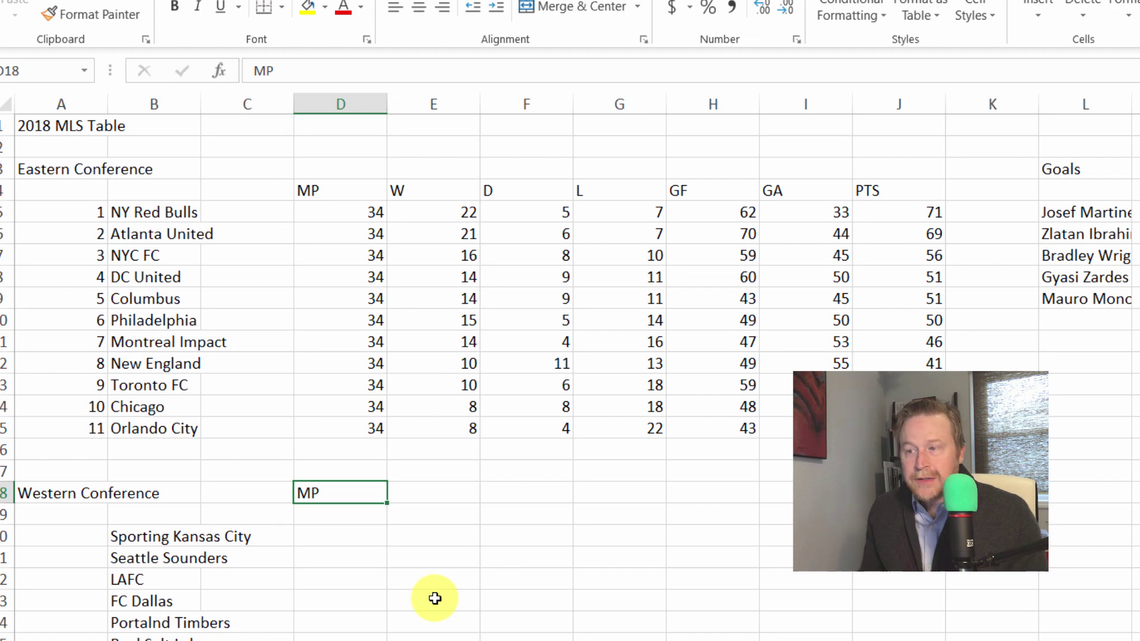
Add the headers W in E18 and D in F18
key(Tab)
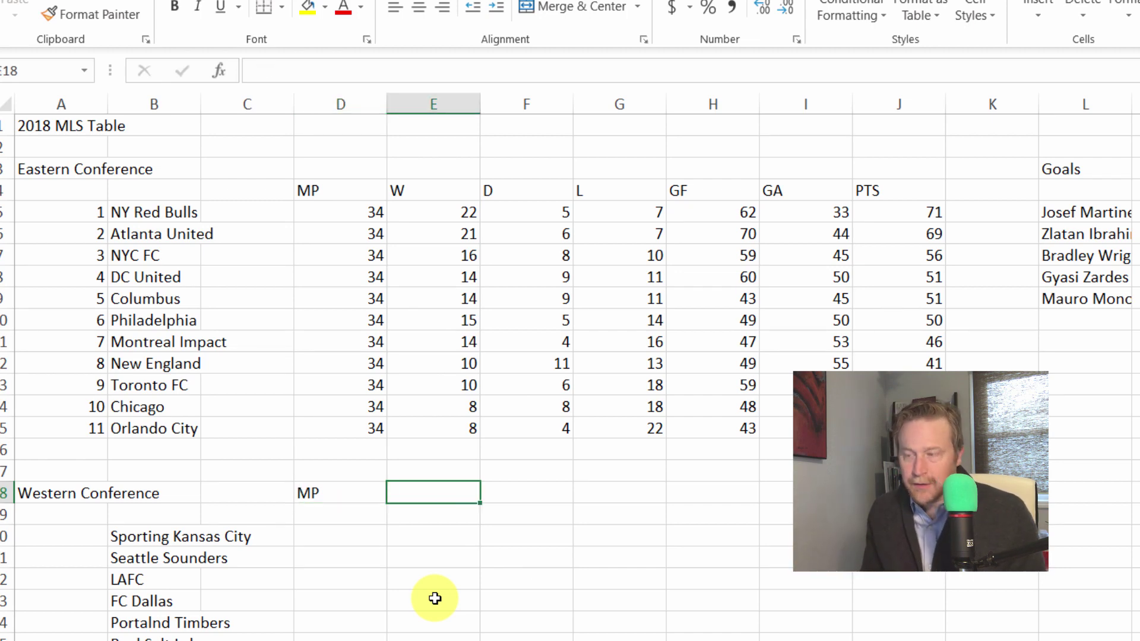
text(W)
key(Tab)
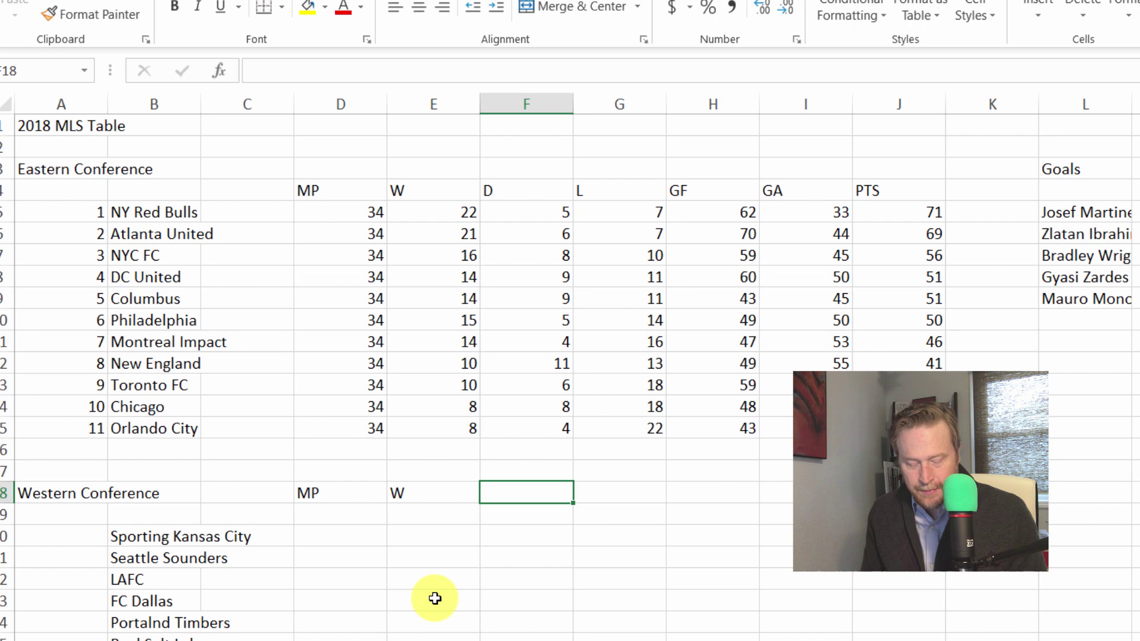
text(D)
key(Tab)
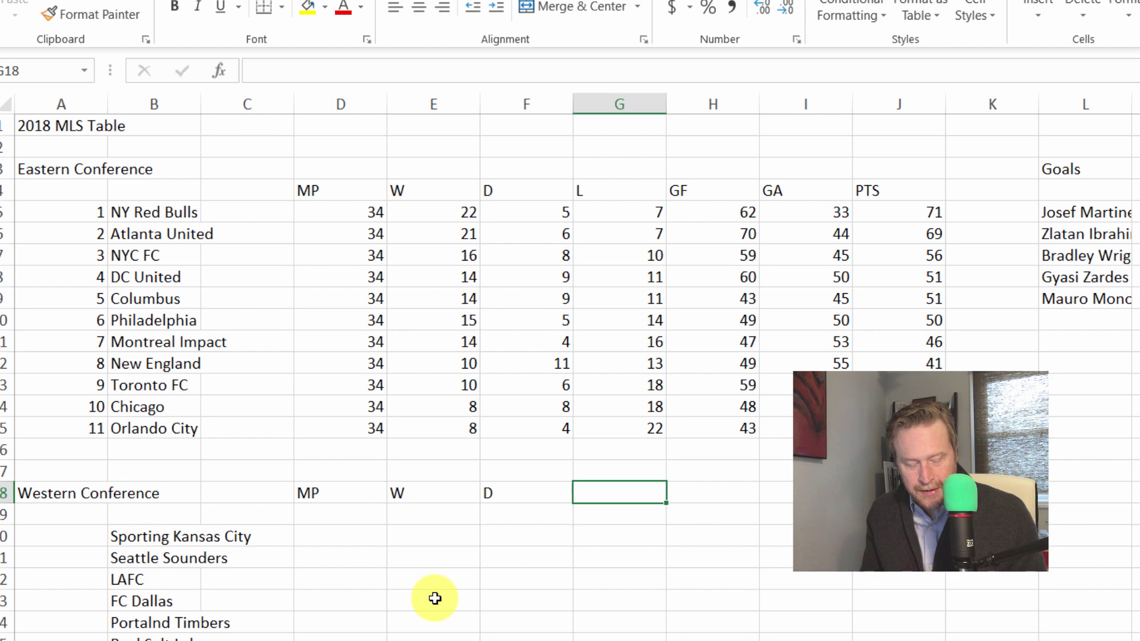
key(shift+Tab)
key(shift+Tab)
key(shift+Tab)
key(shift+Tab)
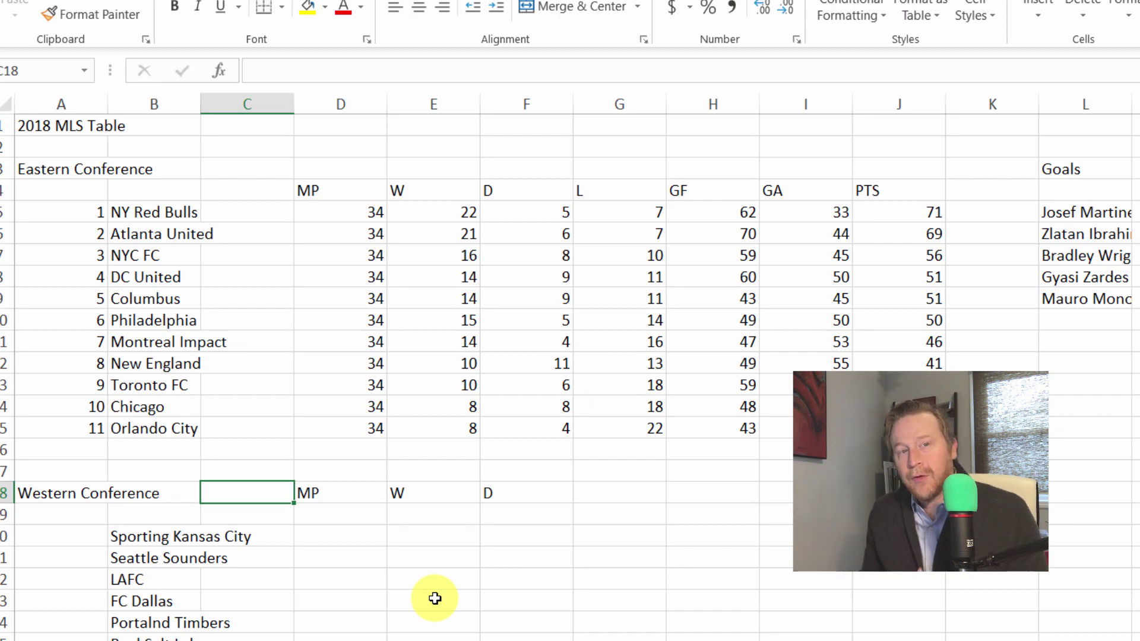
Overwrite the MP header in D18 with 'Matches'
key(Tab)
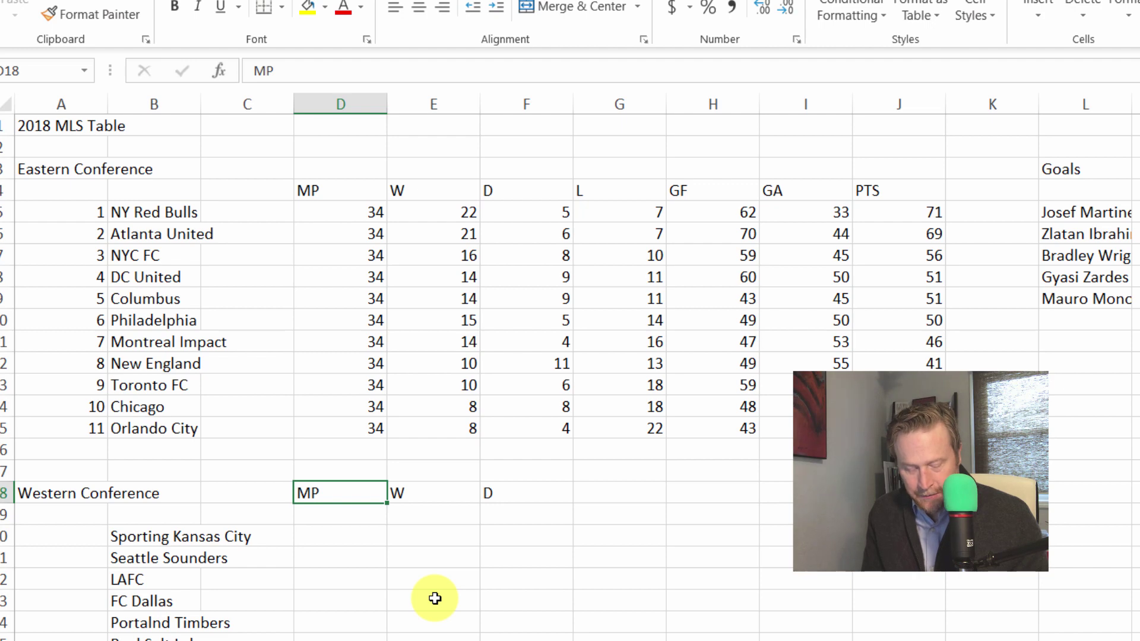
text(Matches)
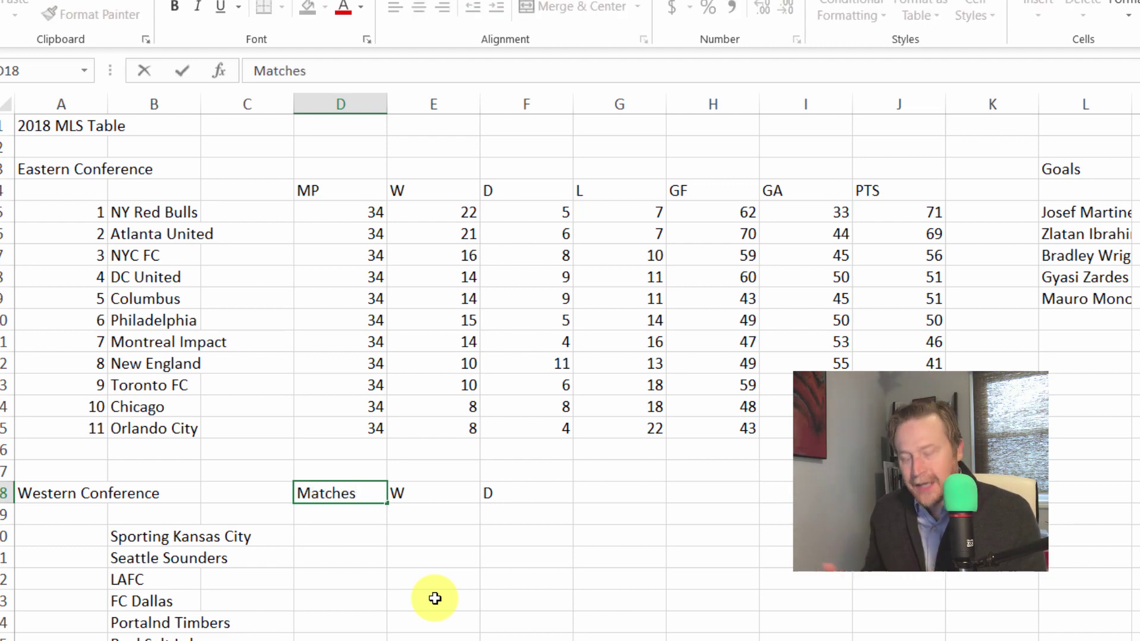
key(Return)
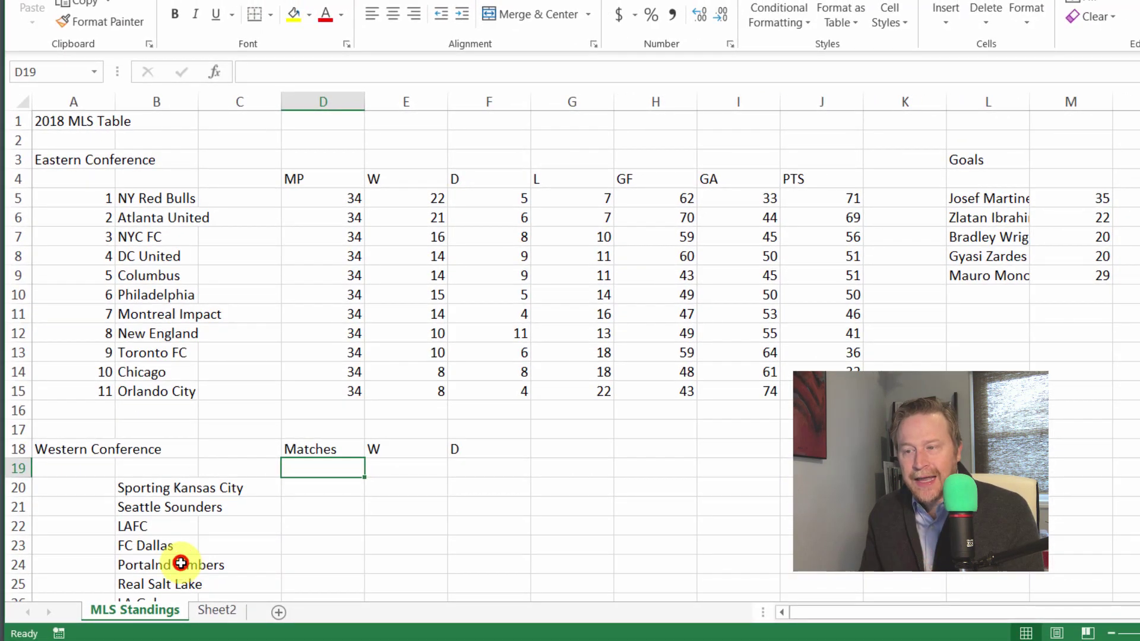
Fix the misspelled 'Portalnd' in B24 in the formula bar so it reads 'Portland Timbers'
click(180, 563)
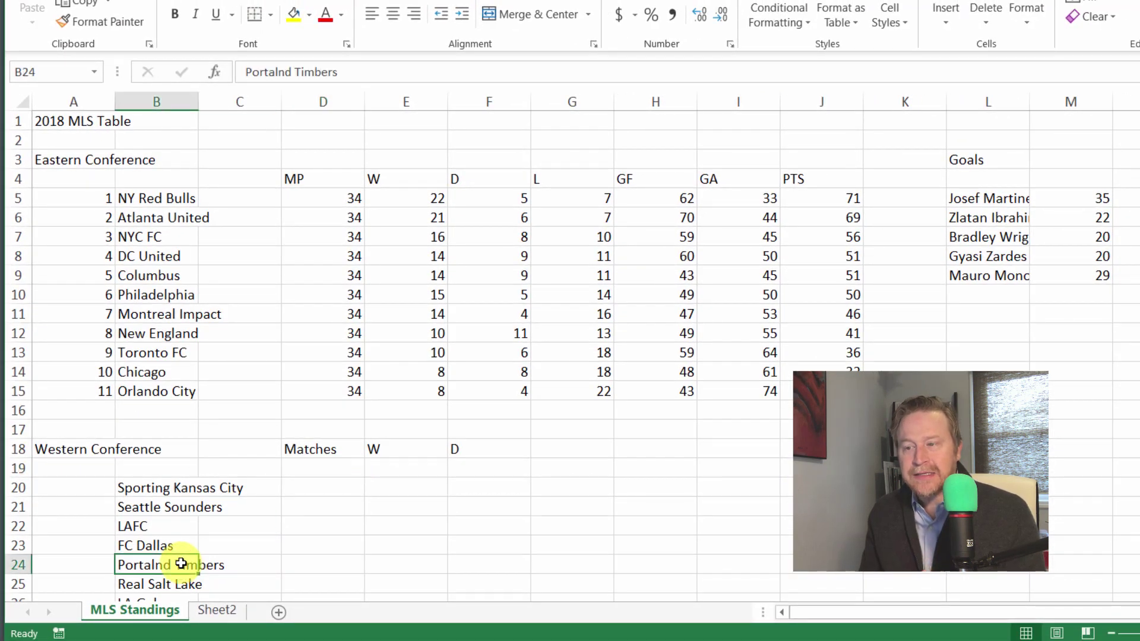
click(292, 71)
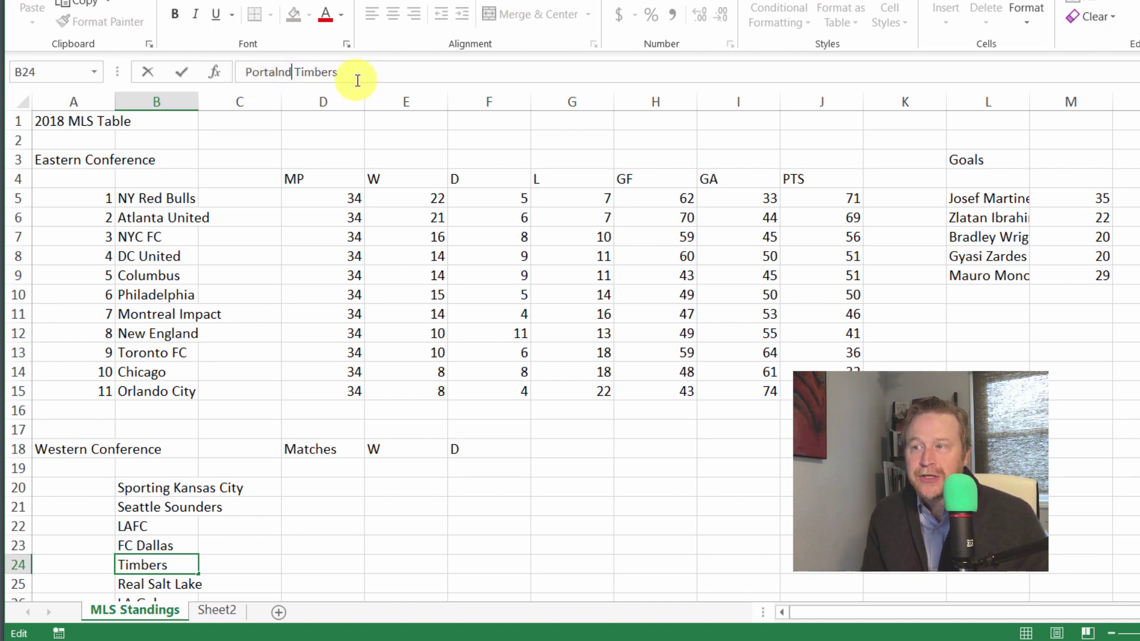
key(BackSpace)
key(BackSpace)
key(BackSpace)
key(BackSpace)
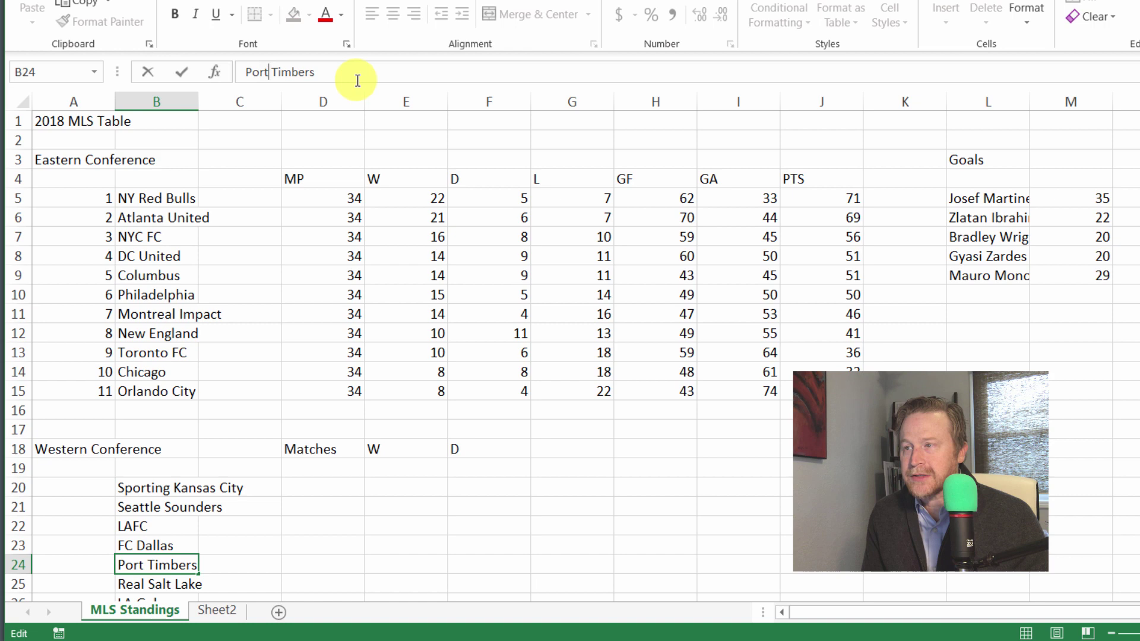
text(land)
key(Return)
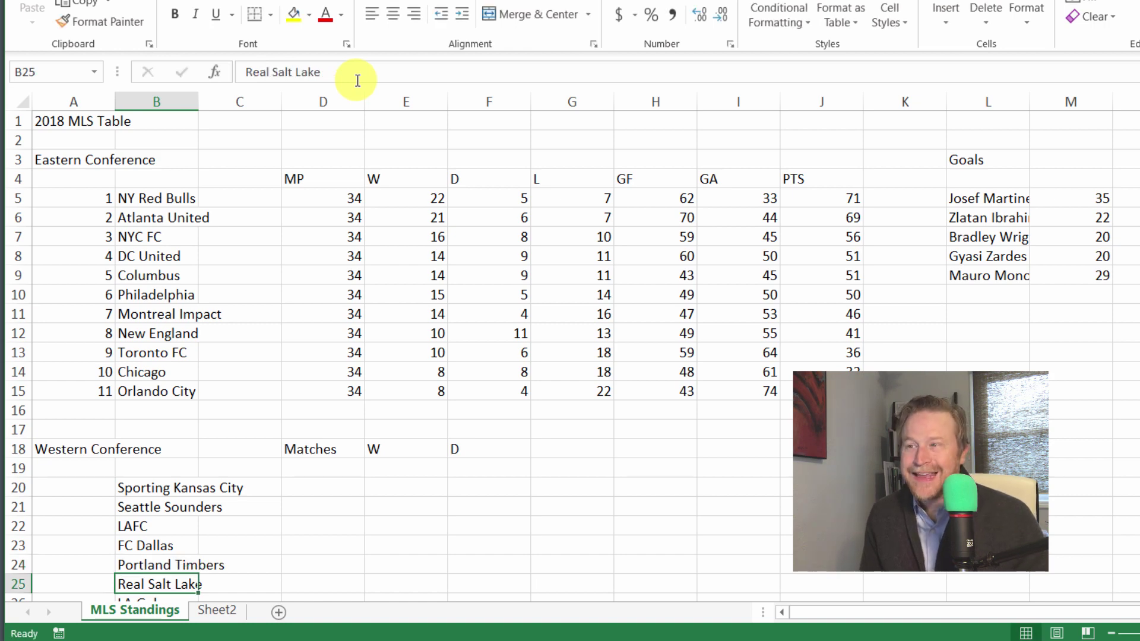
double_click(149, 490)
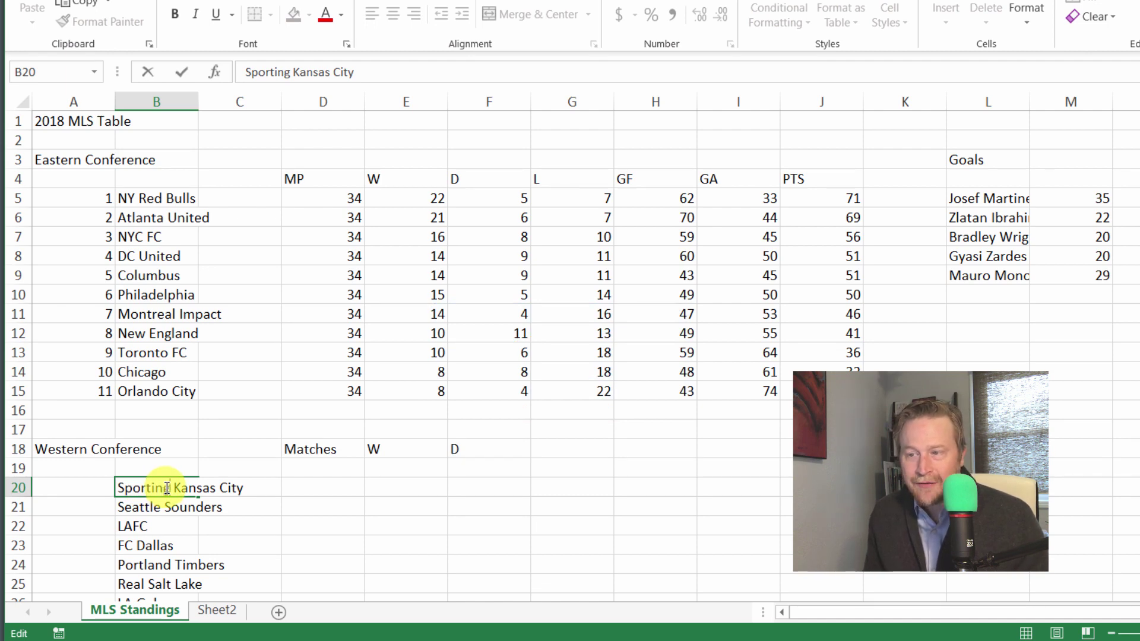
key(BackSpace)
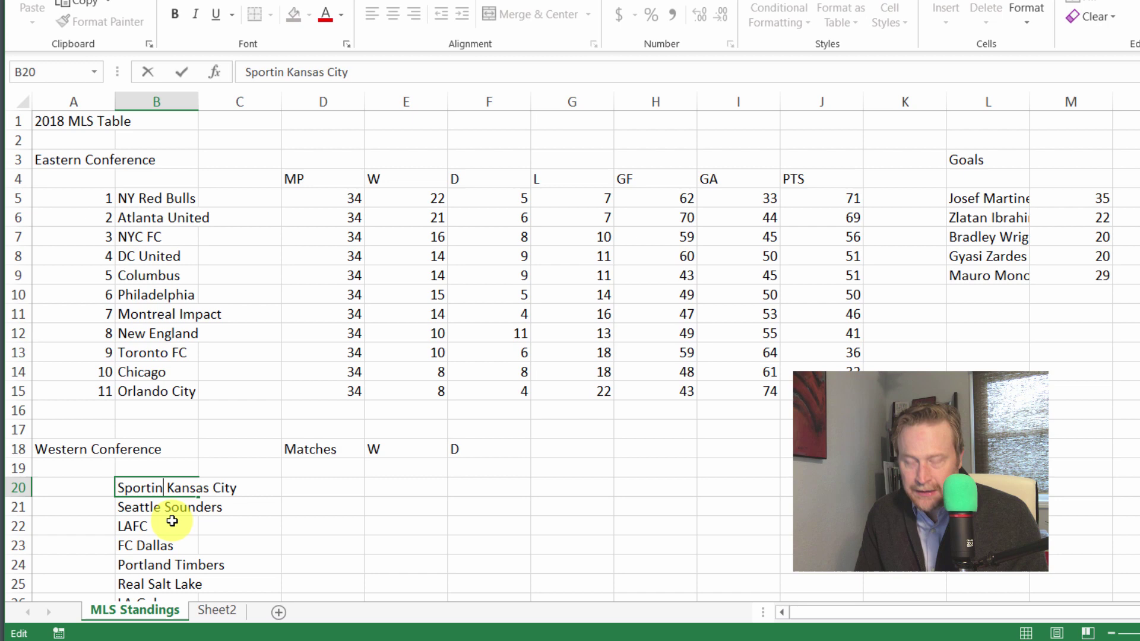
text(g)
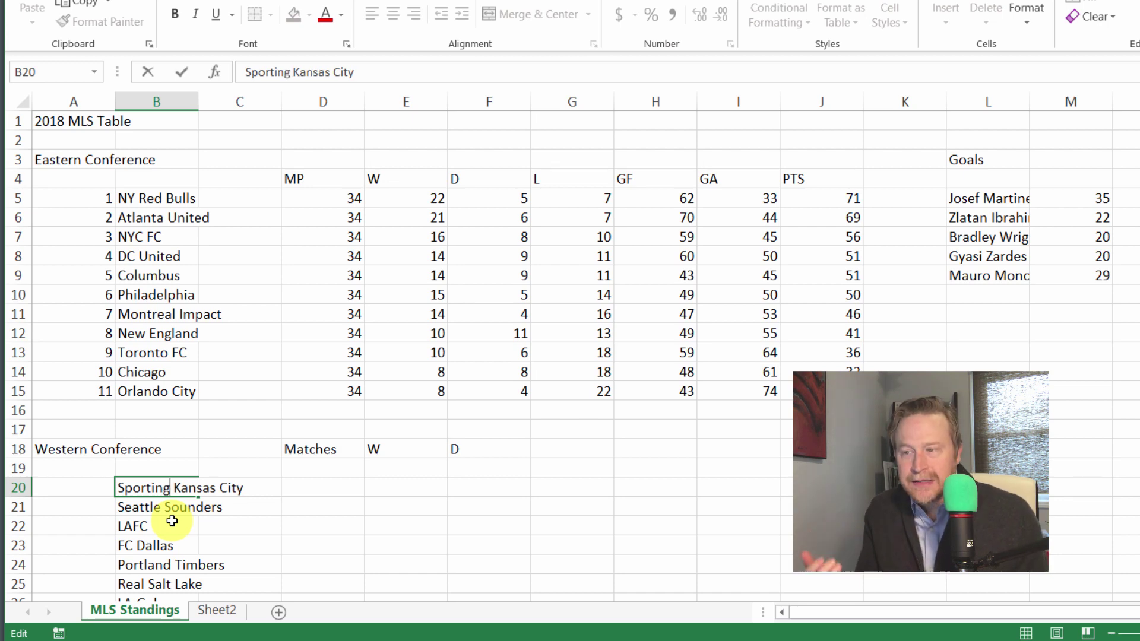
key(Tab)
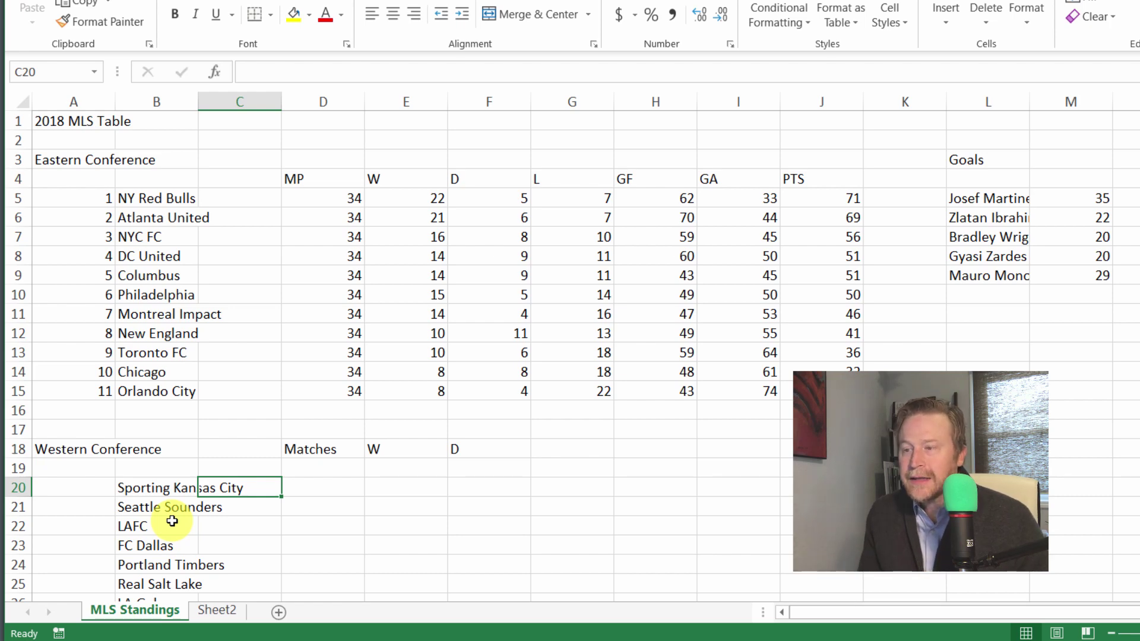
key(Tab)
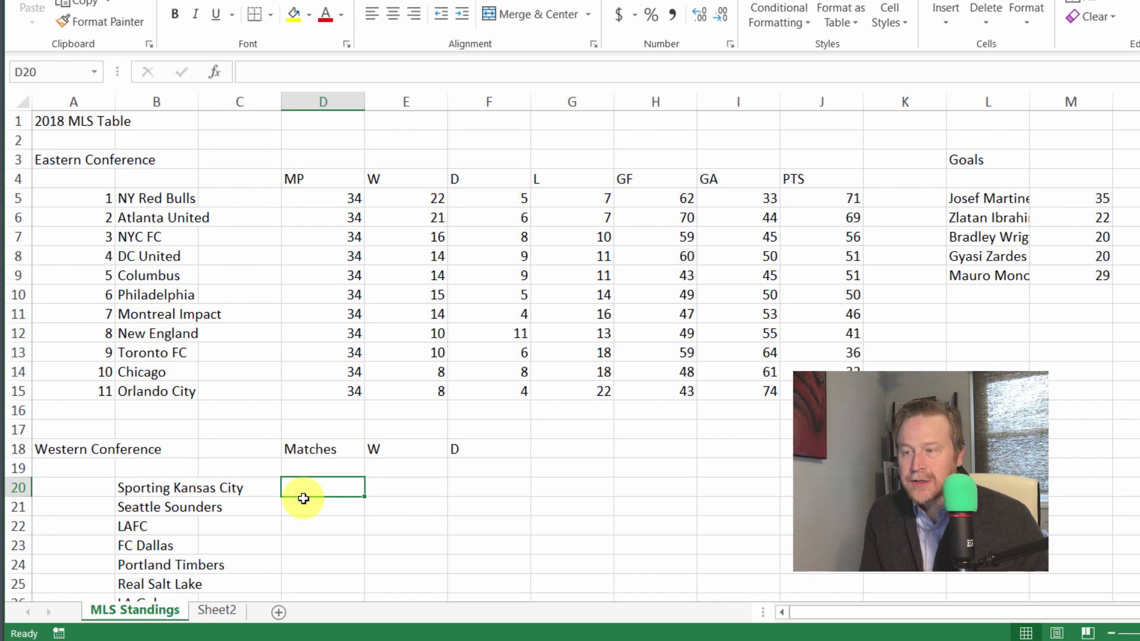
Enter 34 in D20 and compare its right alignment with the text team names
text(34)
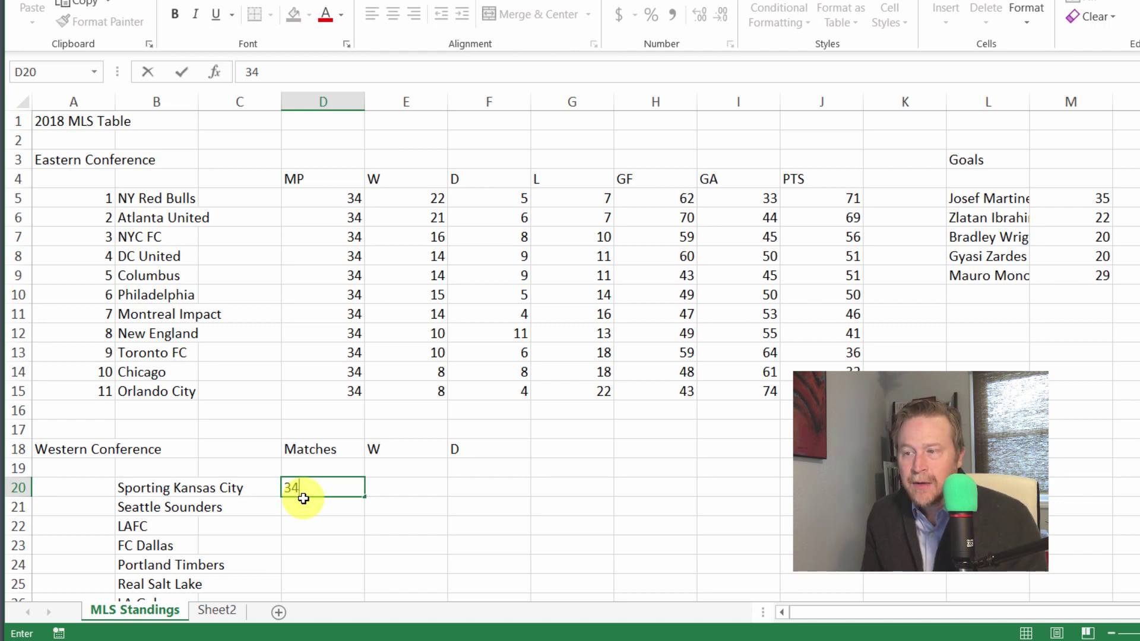
key(Return)
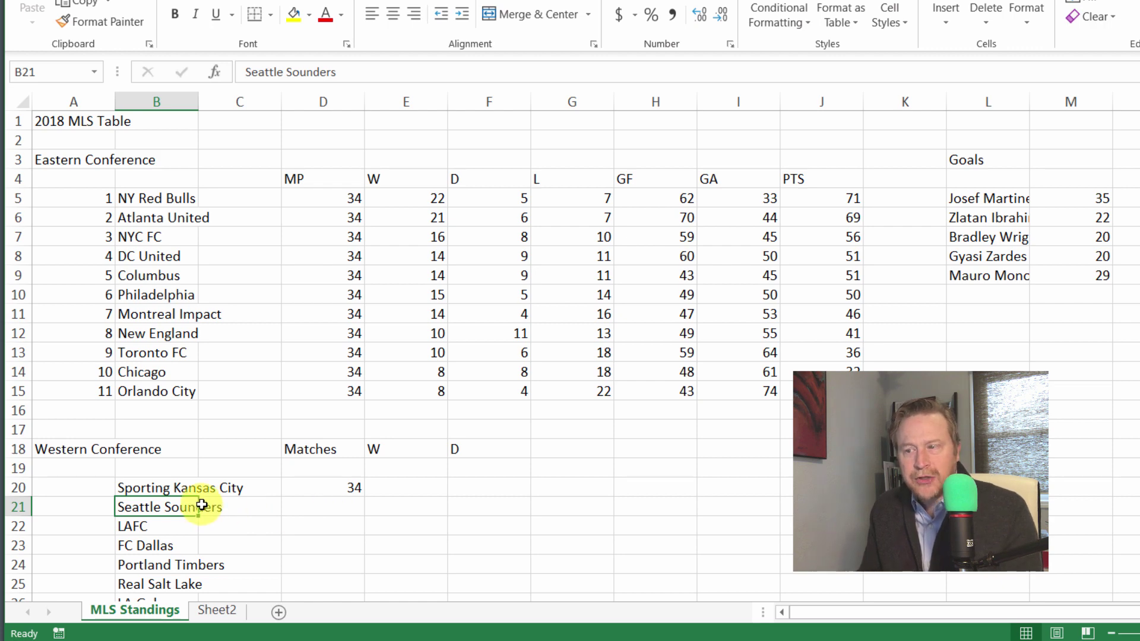
click(313, 504)
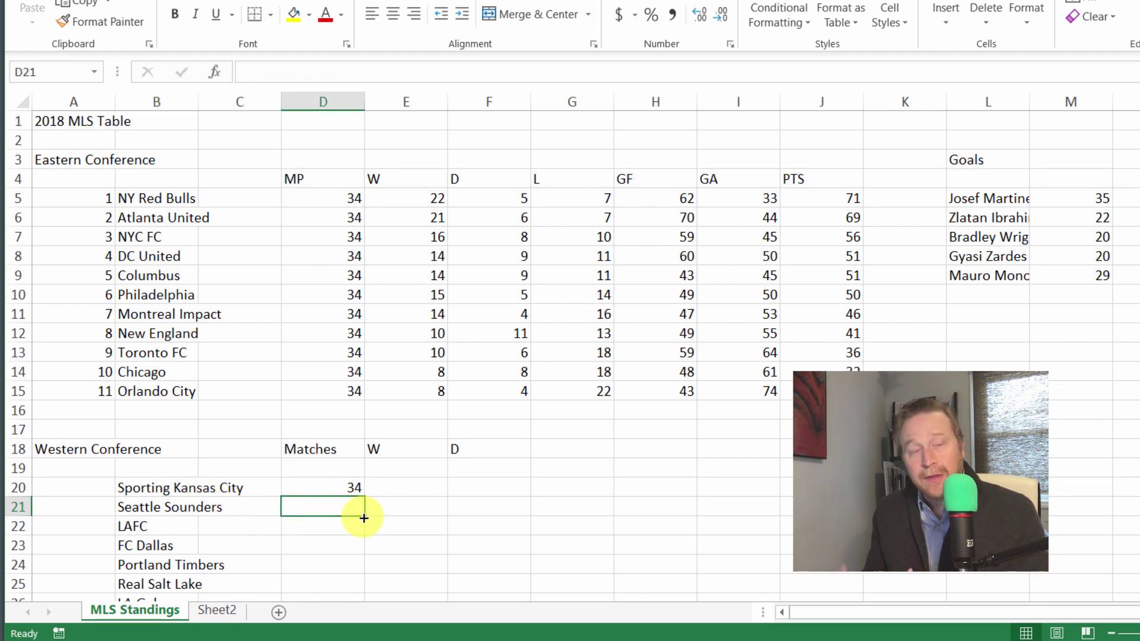
click(172, 505)
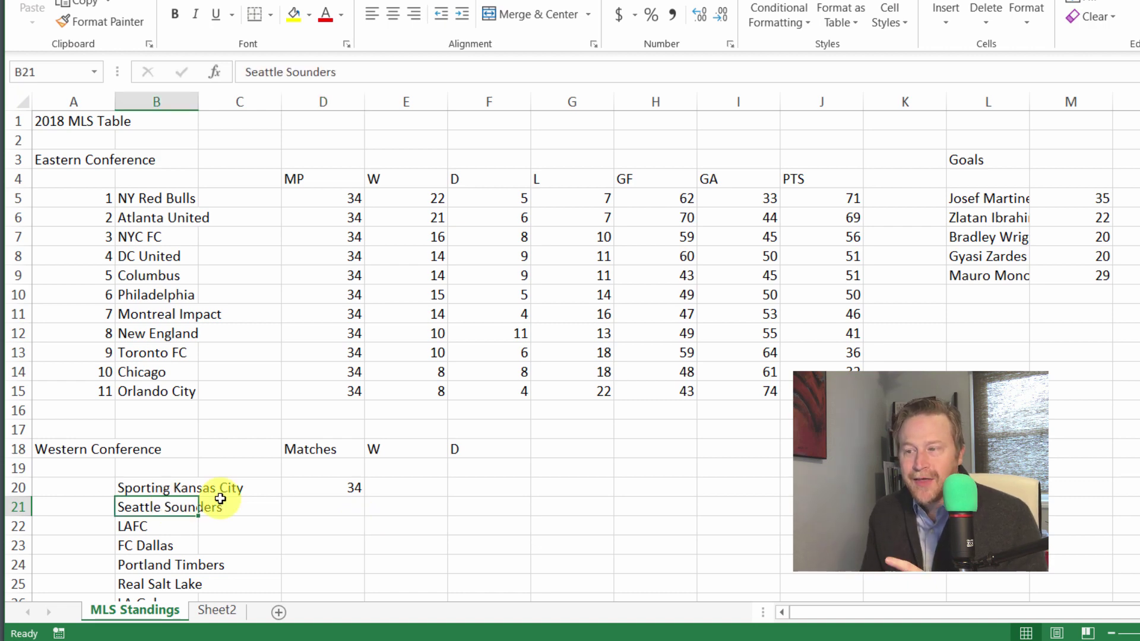
click(298, 491)
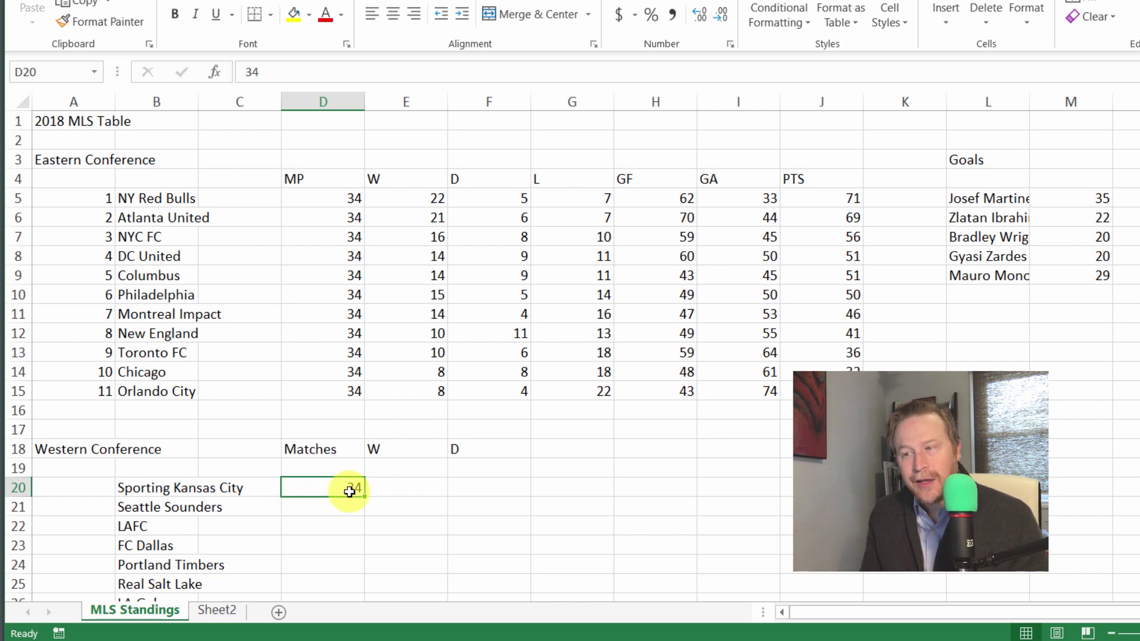
Put 1 and 2 in L15:L16 and autofill the series down to 6 in L20
click(161, 528)
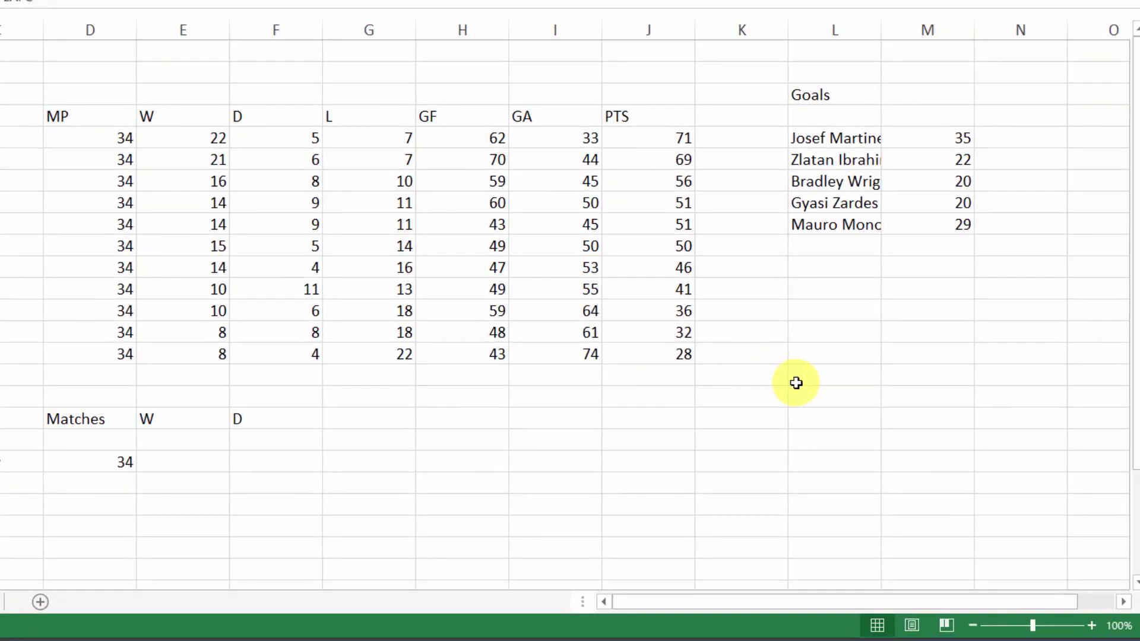
click(811, 423)
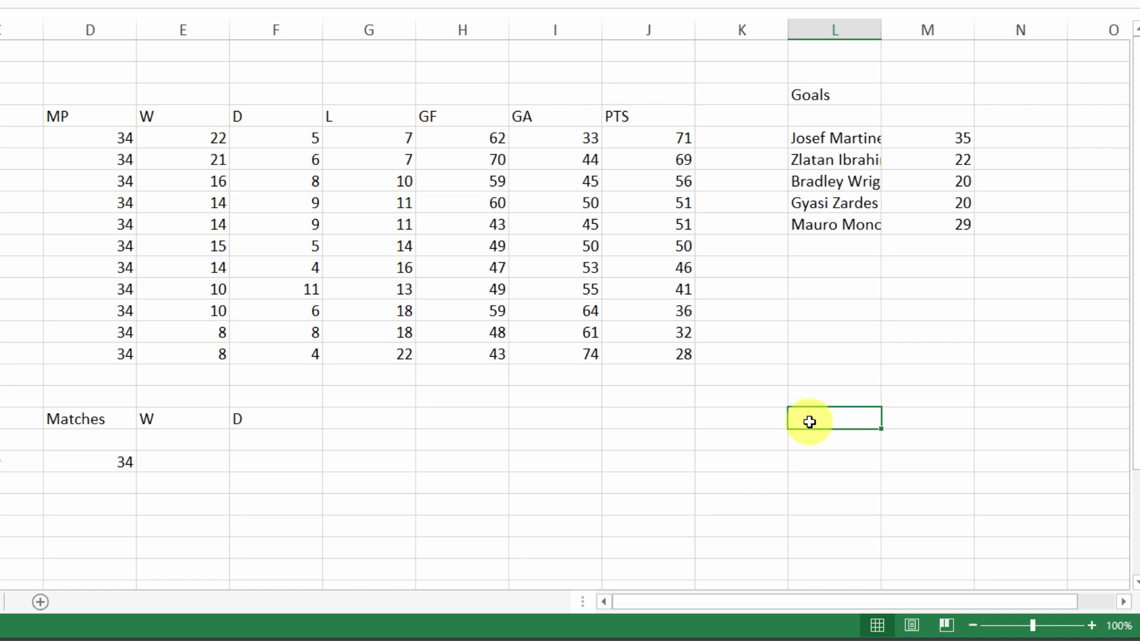
click(810, 402)
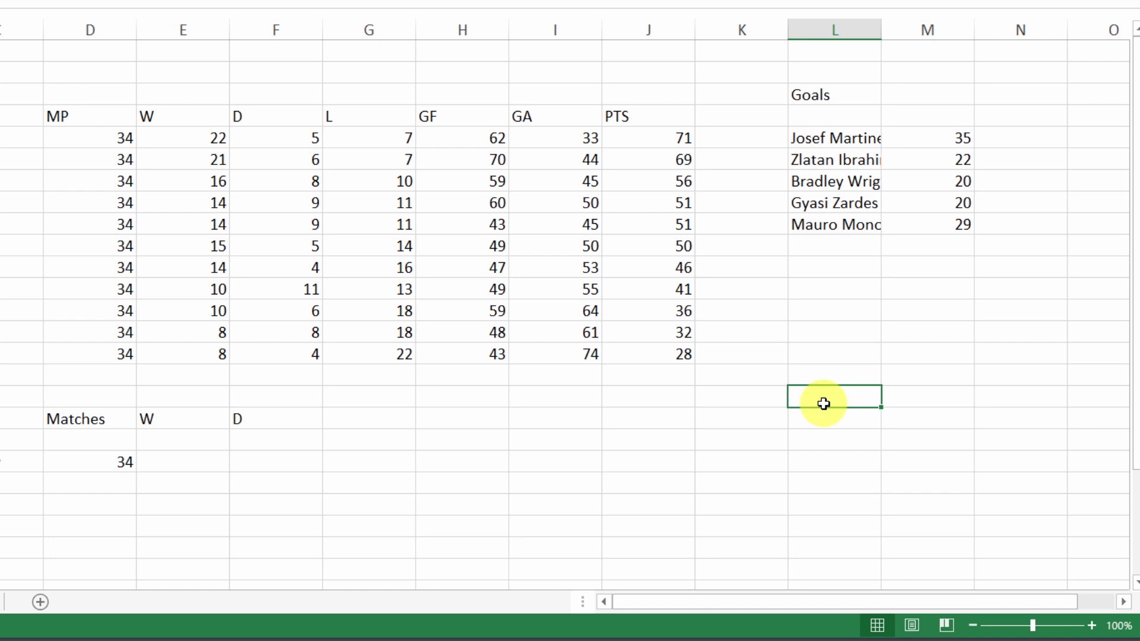
text(1)
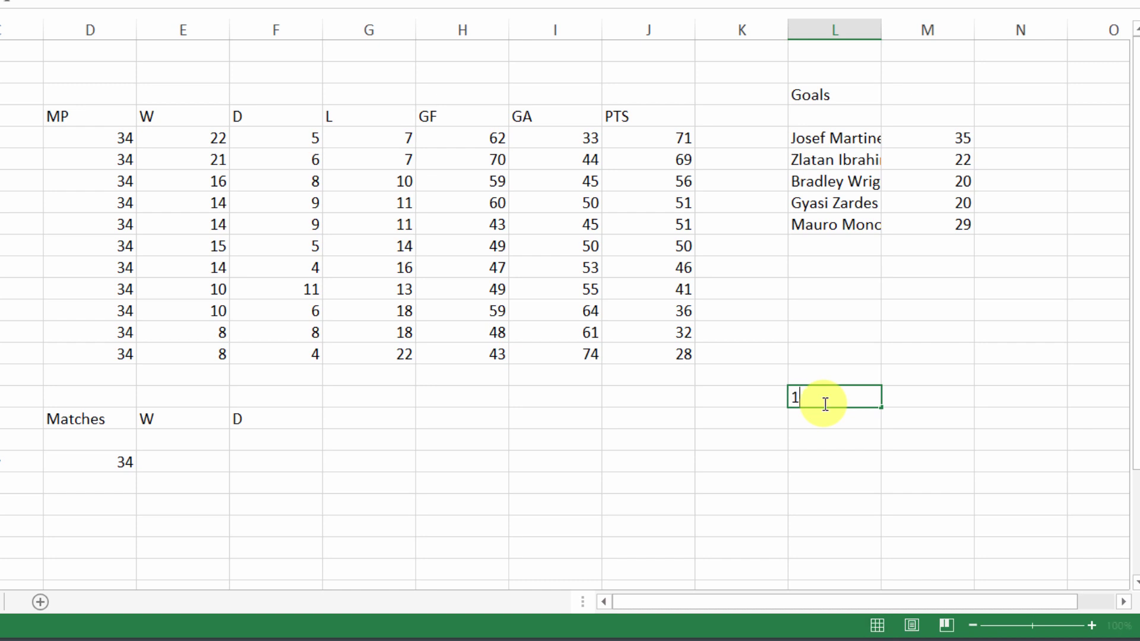
key(Return)
text(2)
key(Return)
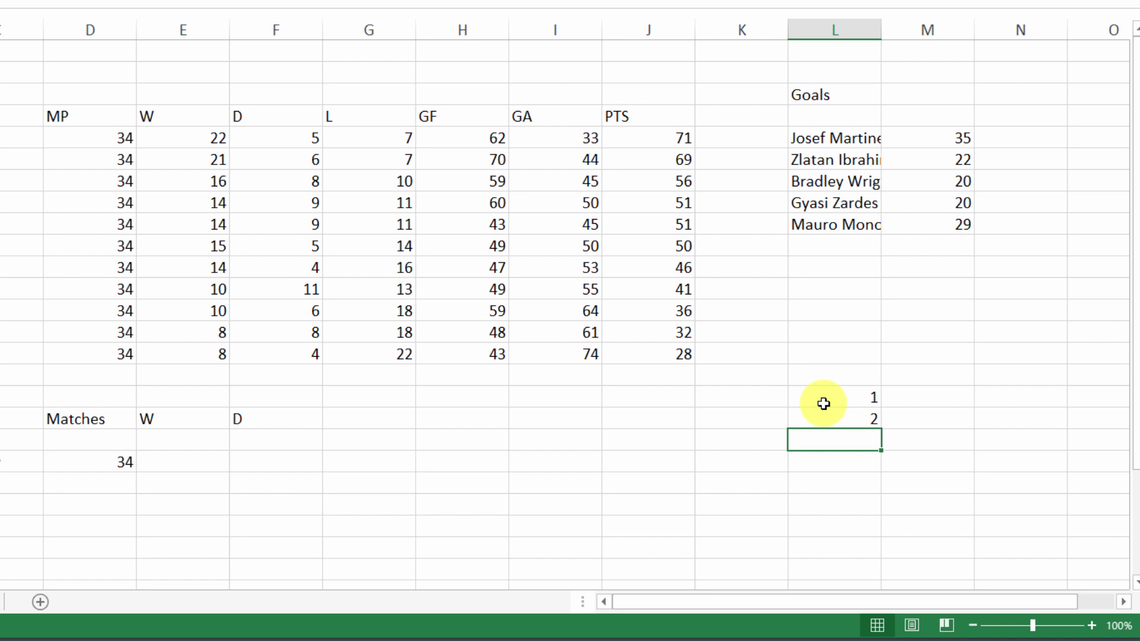
drag(824, 400, 825, 415)
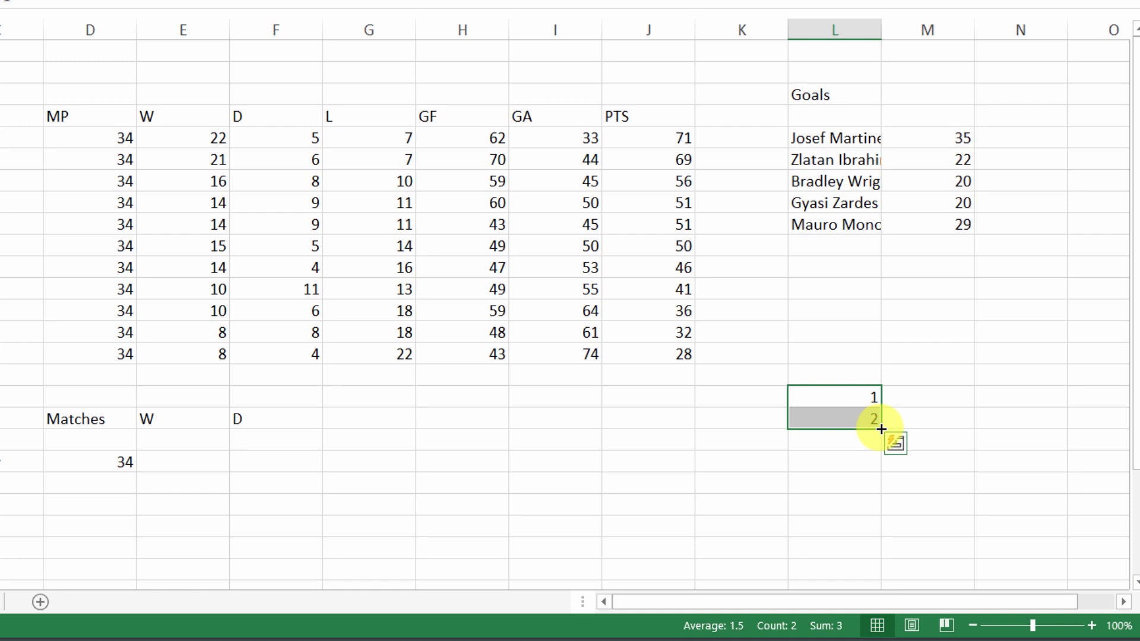
drag(881, 429, 872, 514)
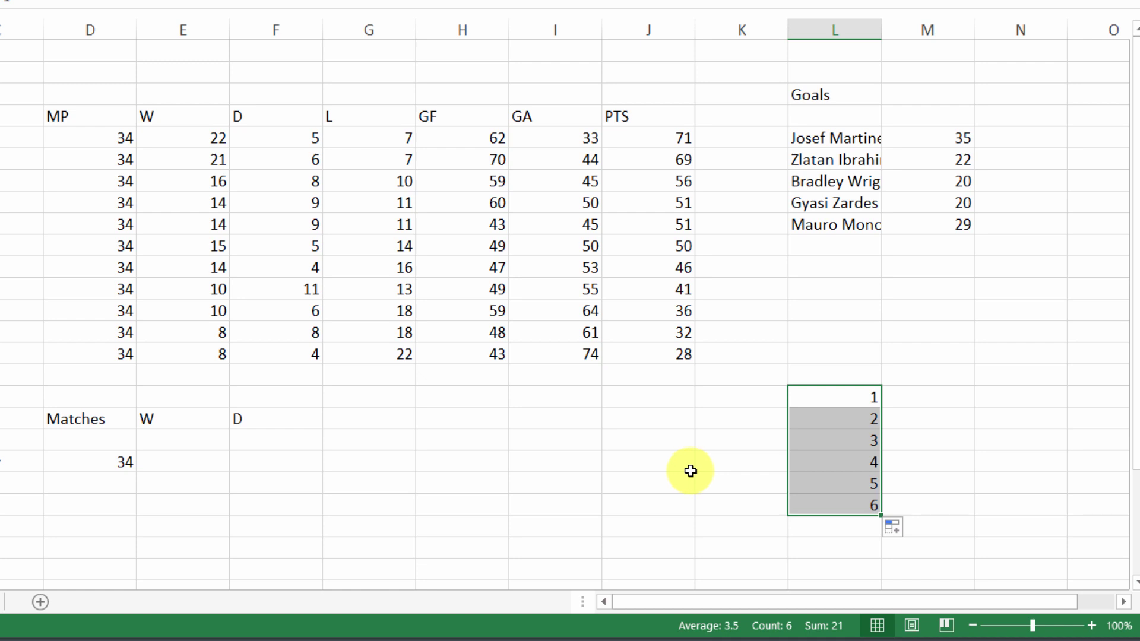
Delete the 1–6 series, then enter 10 in L15 and fill copies of it downward
key(Delete)
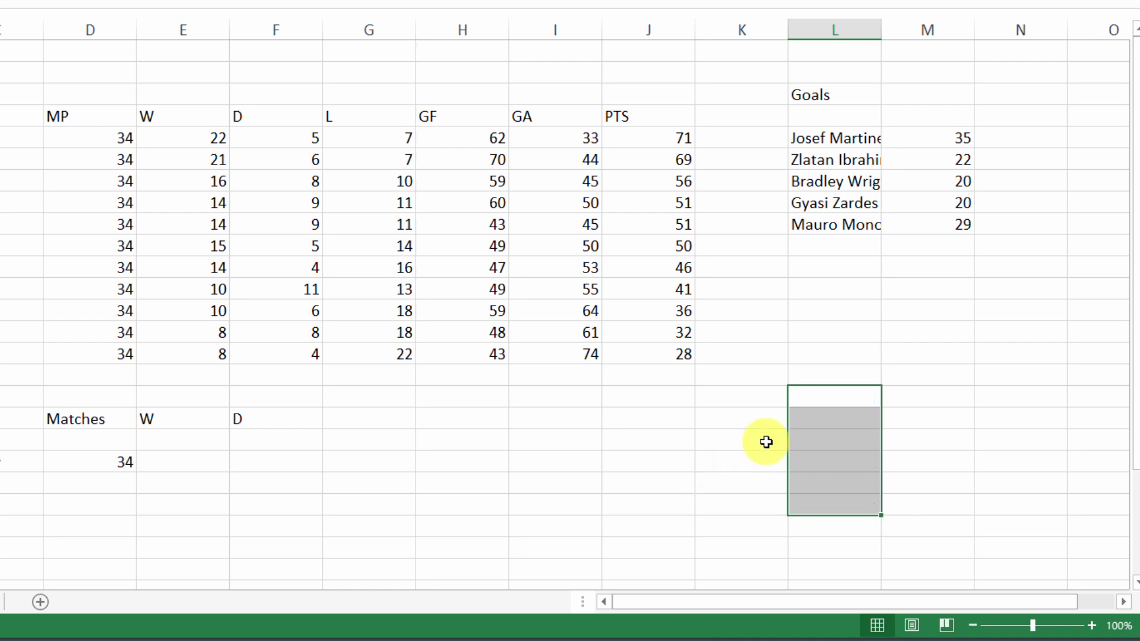
click(817, 391)
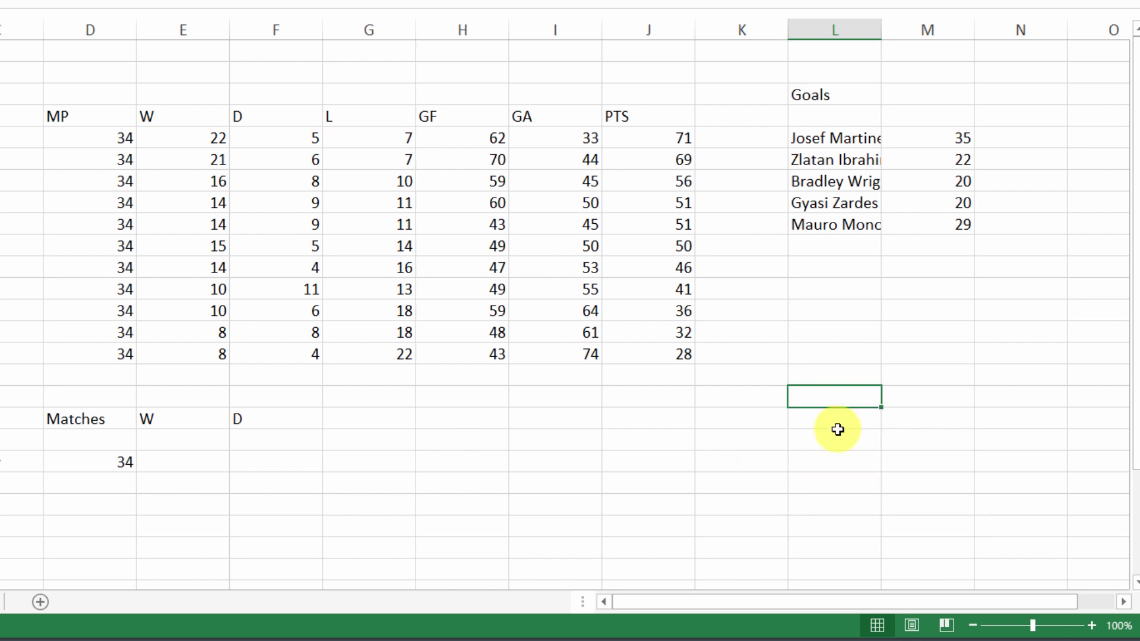
text(10)
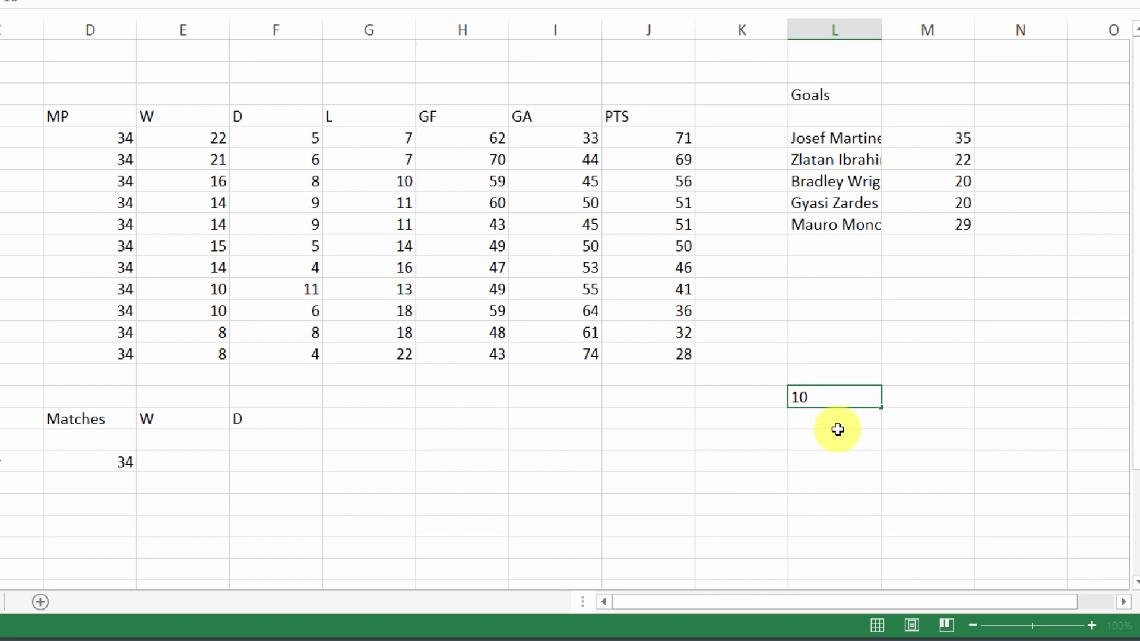
key(Return)
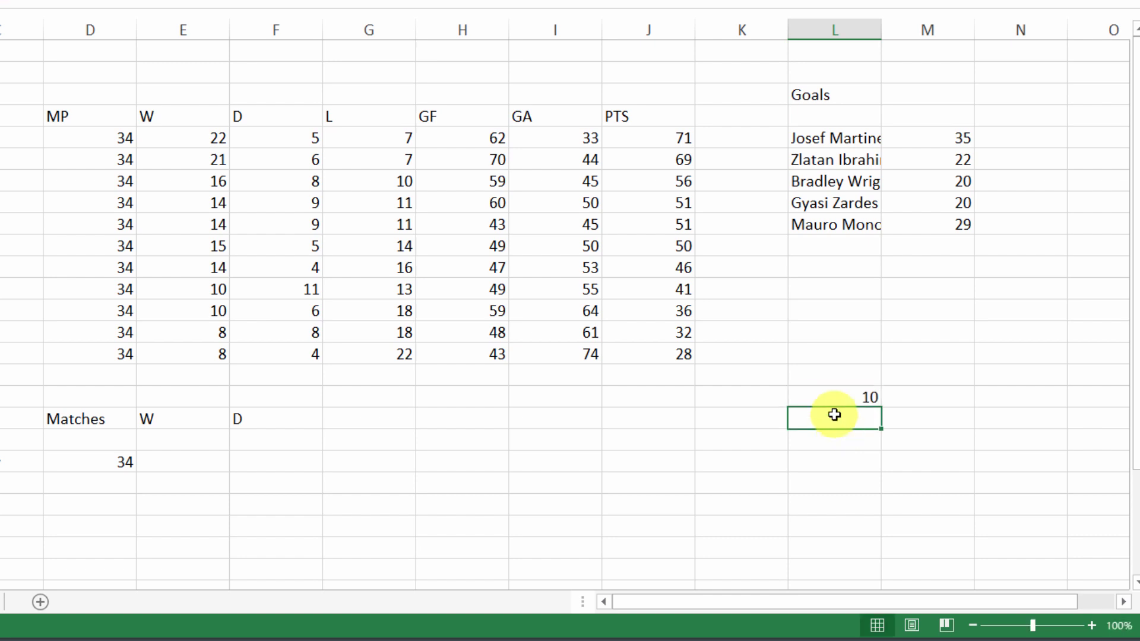
click(830, 401)
drag(881, 407, 880, 472)
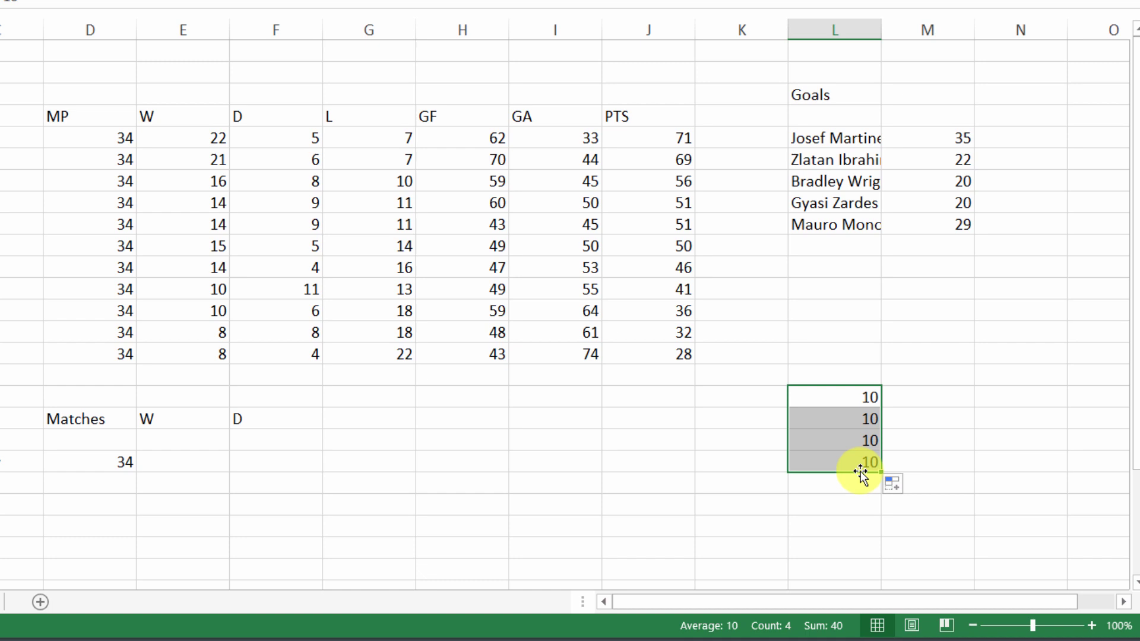
key(Delete)
click(846, 403)
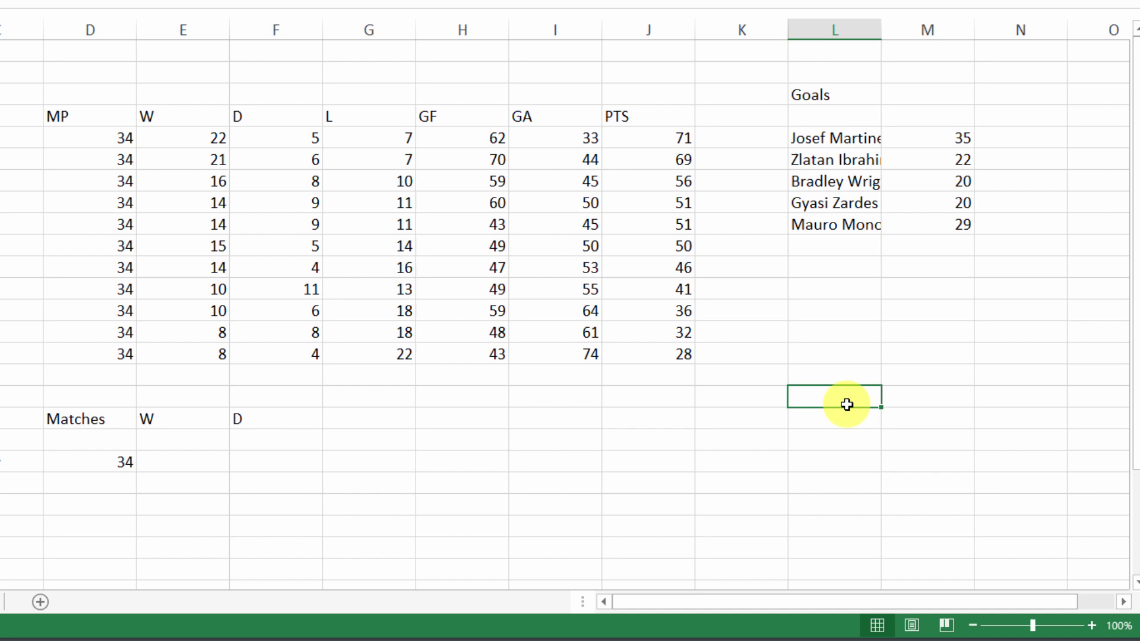
text(10)
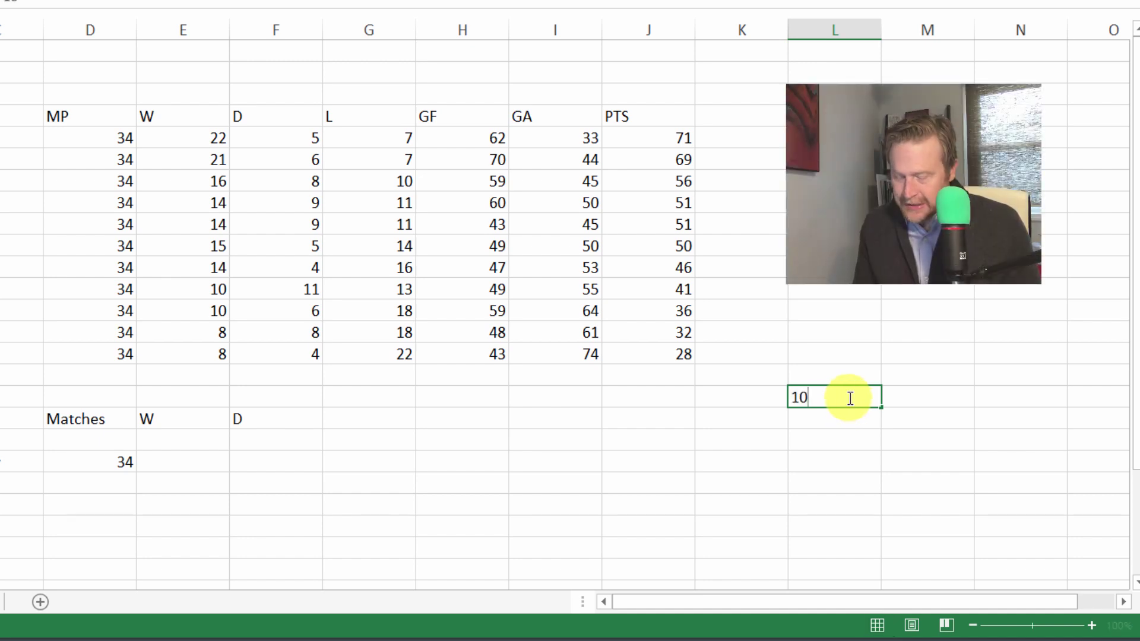
key(Return)
text(20)
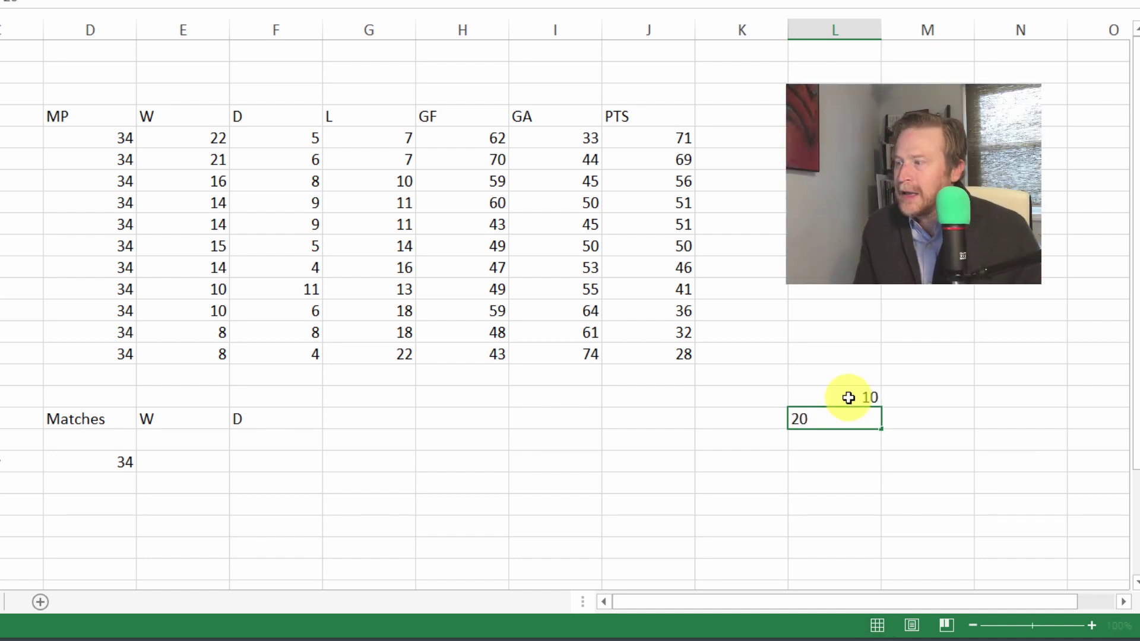
click(853, 396)
drag(852, 396, 877, 512)
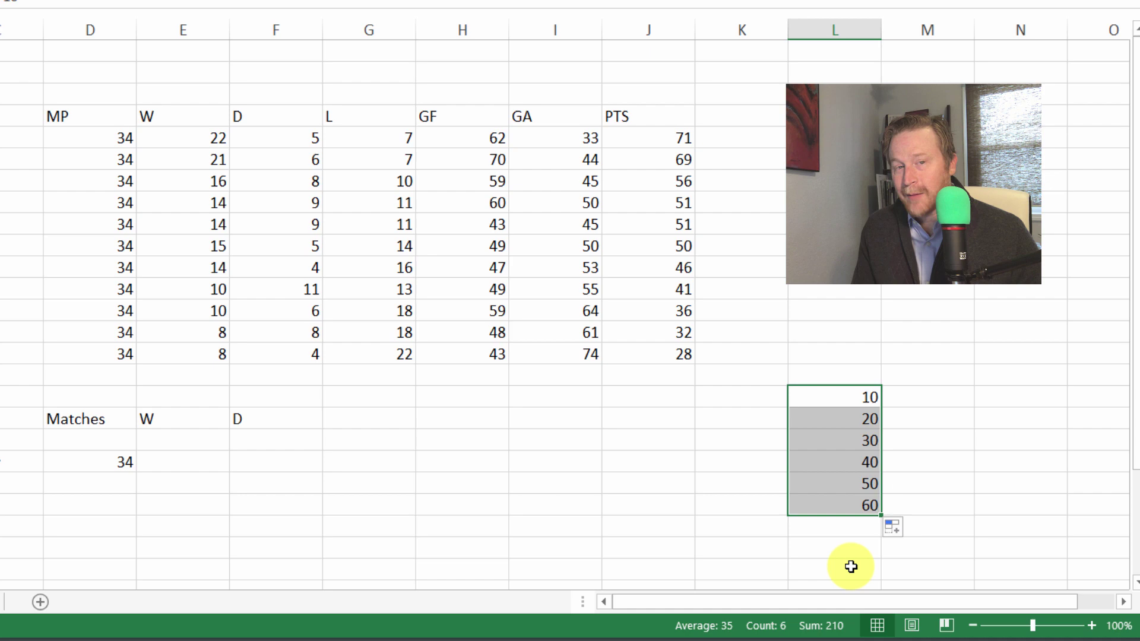
key(Delete)
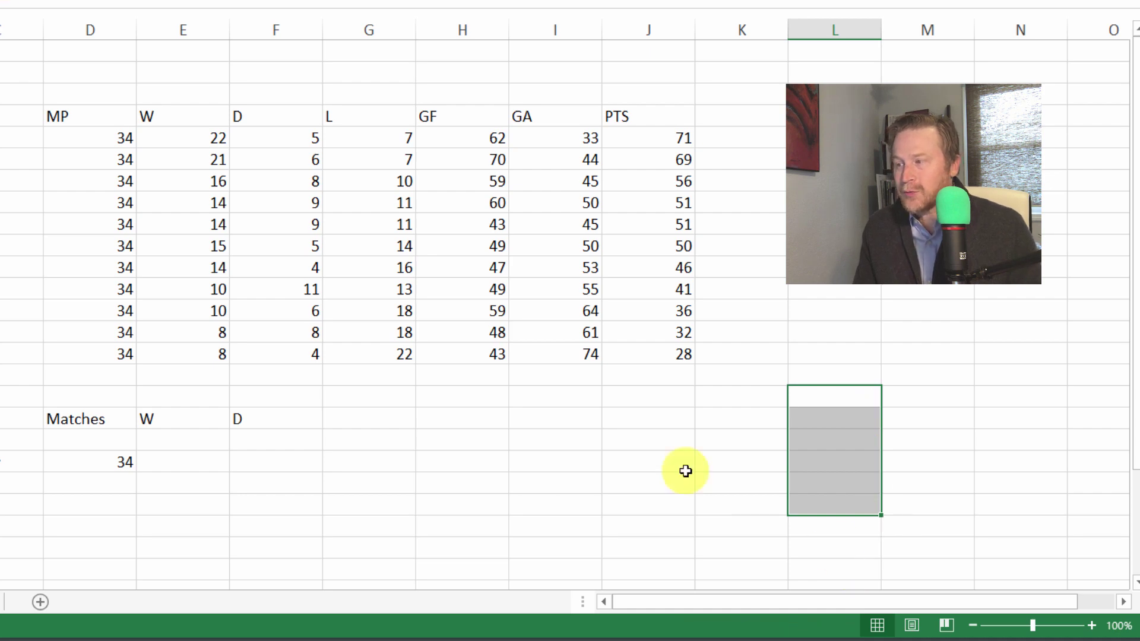
click(645, 423)
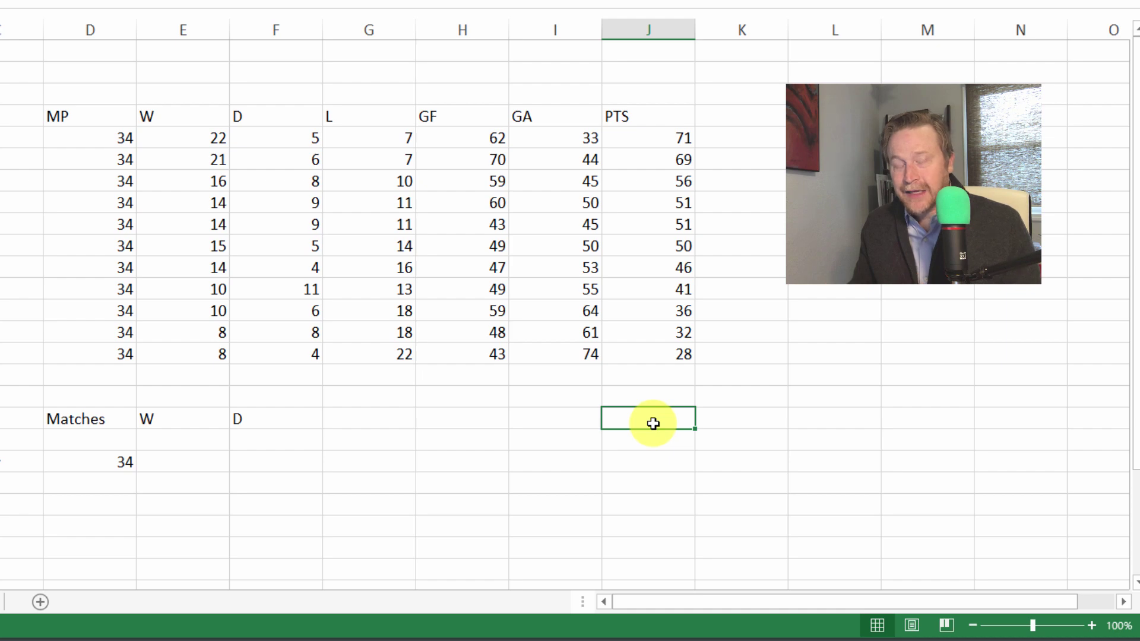
Type Jan in J19 and autofill months right through May and left back to Nov
text(J)
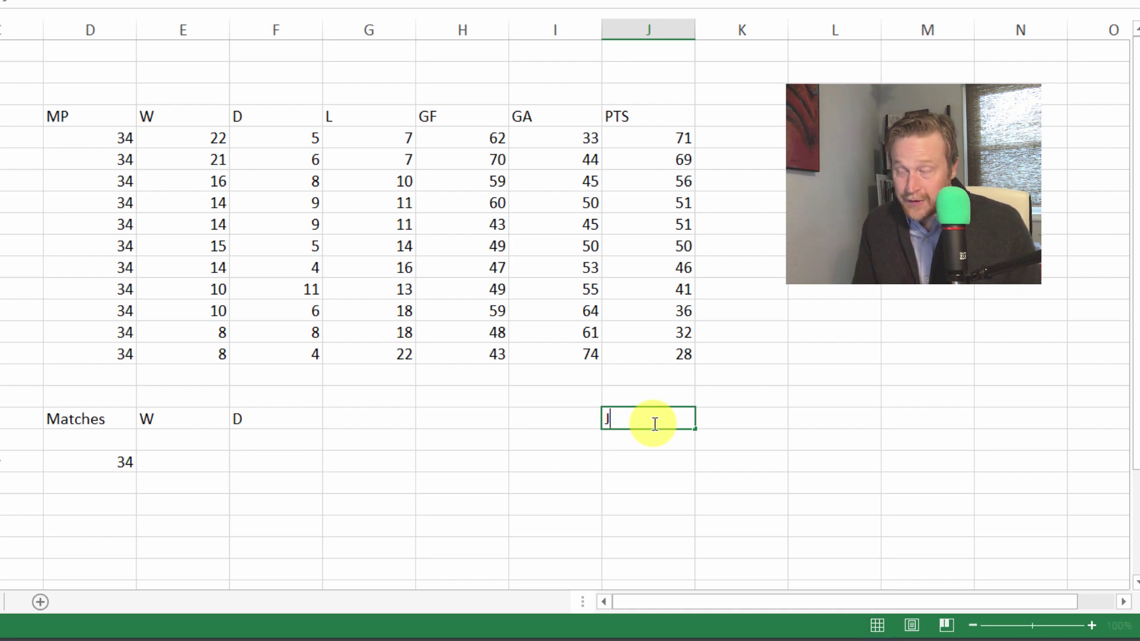
text(an)
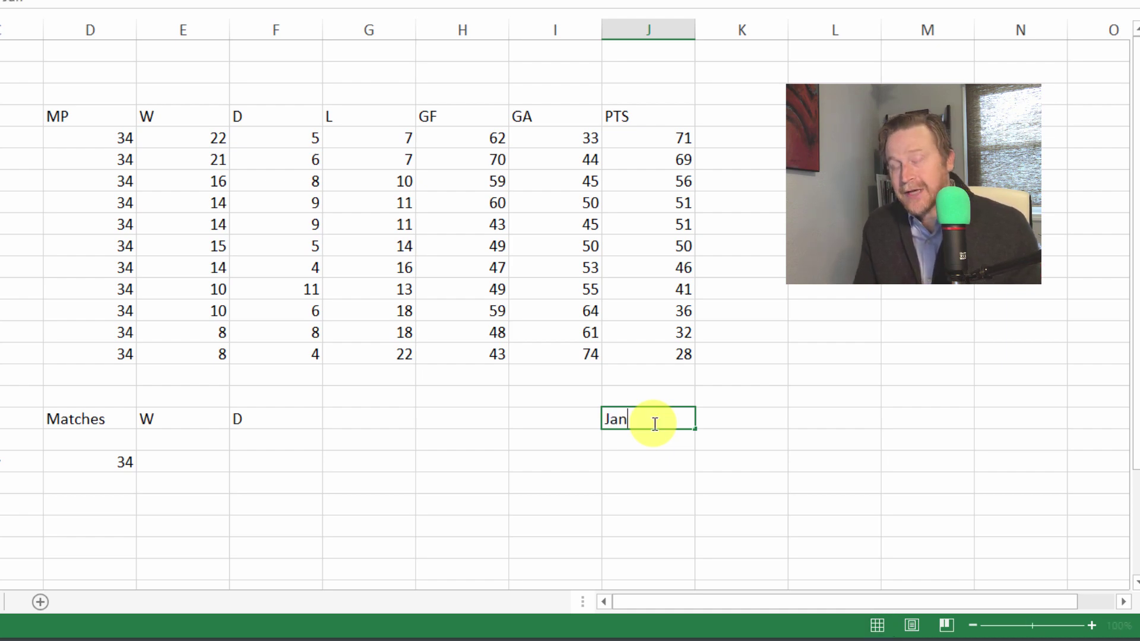
key(Tab)
click(653, 423)
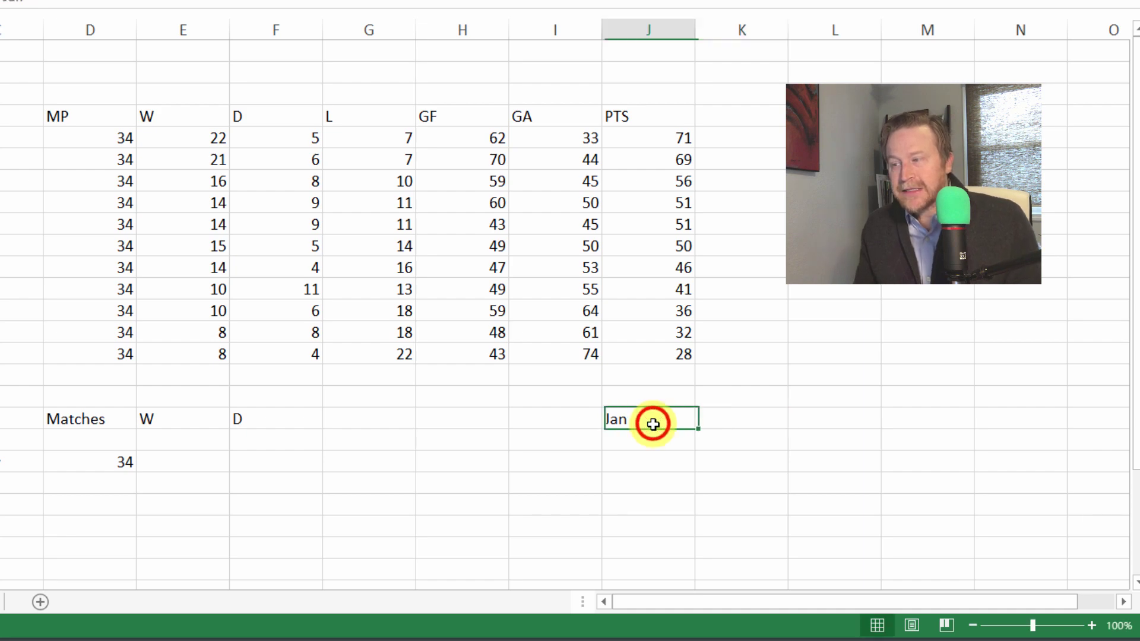
drag(695, 431, 1033, 433)
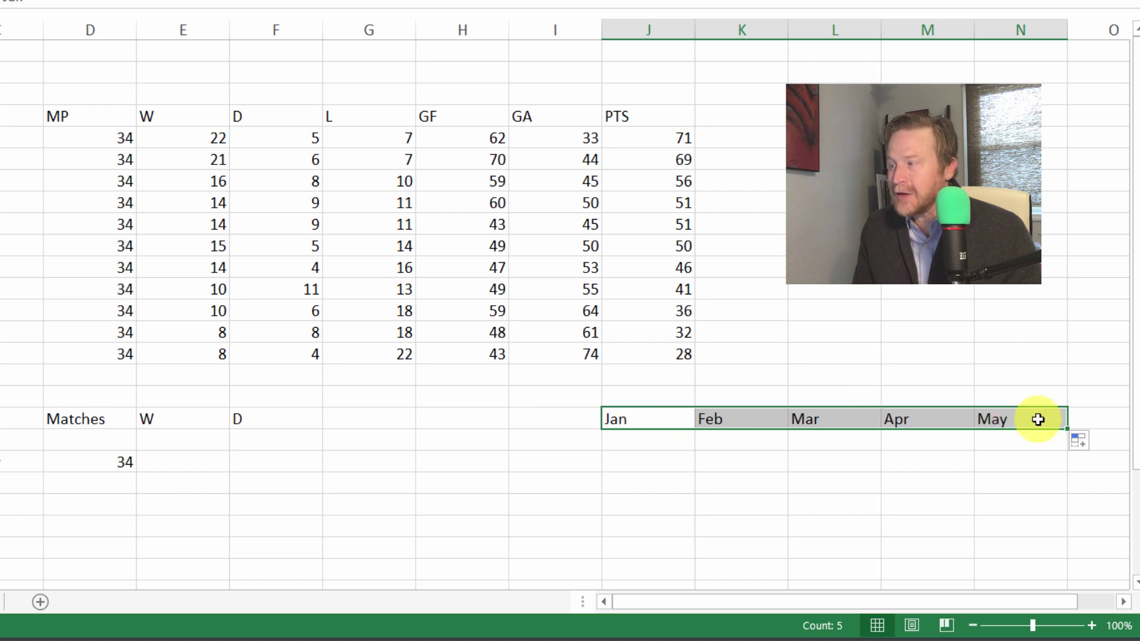
drag(1062, 428, 371, 424)
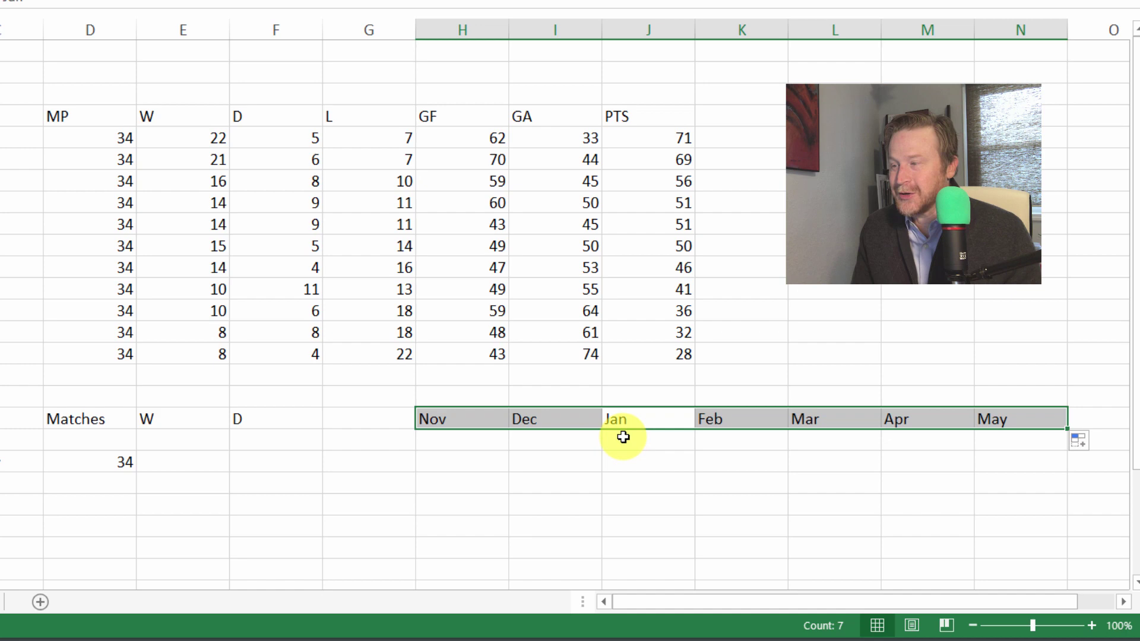
click(618, 461)
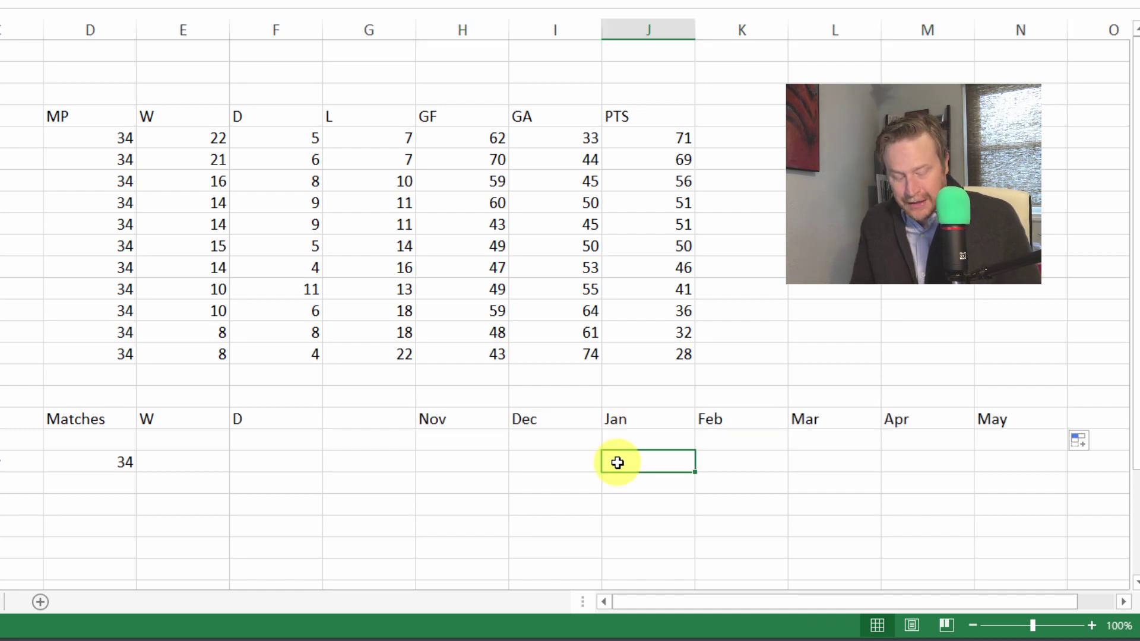
Enter Q1 under Jan and autofill Q2, Q3 and Q4 across to Apr
text(=C)
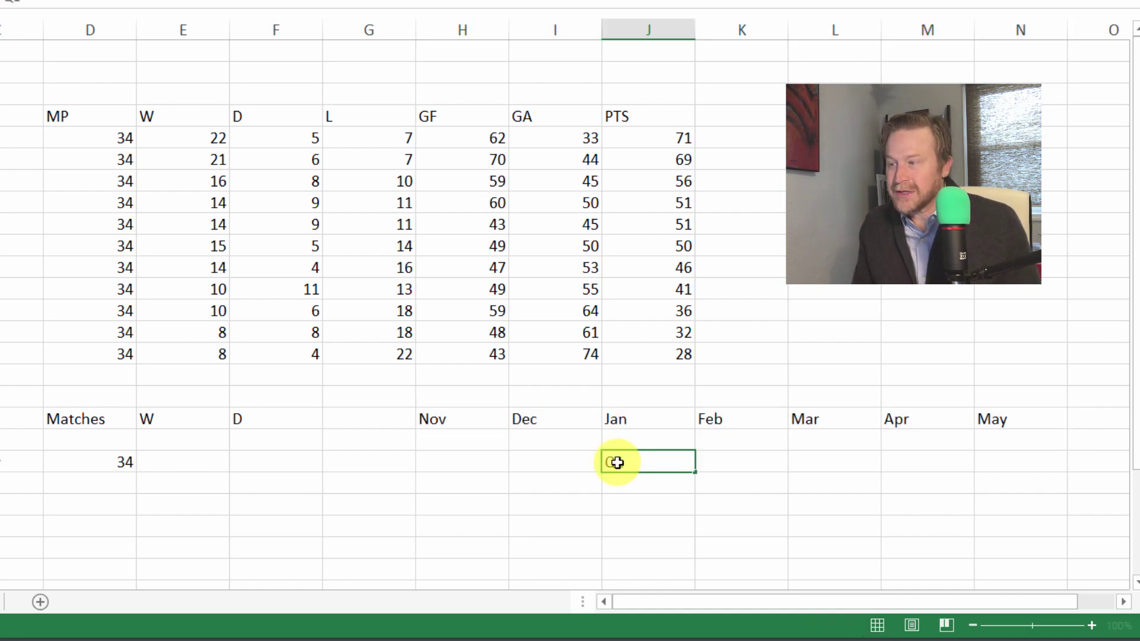
text(1)
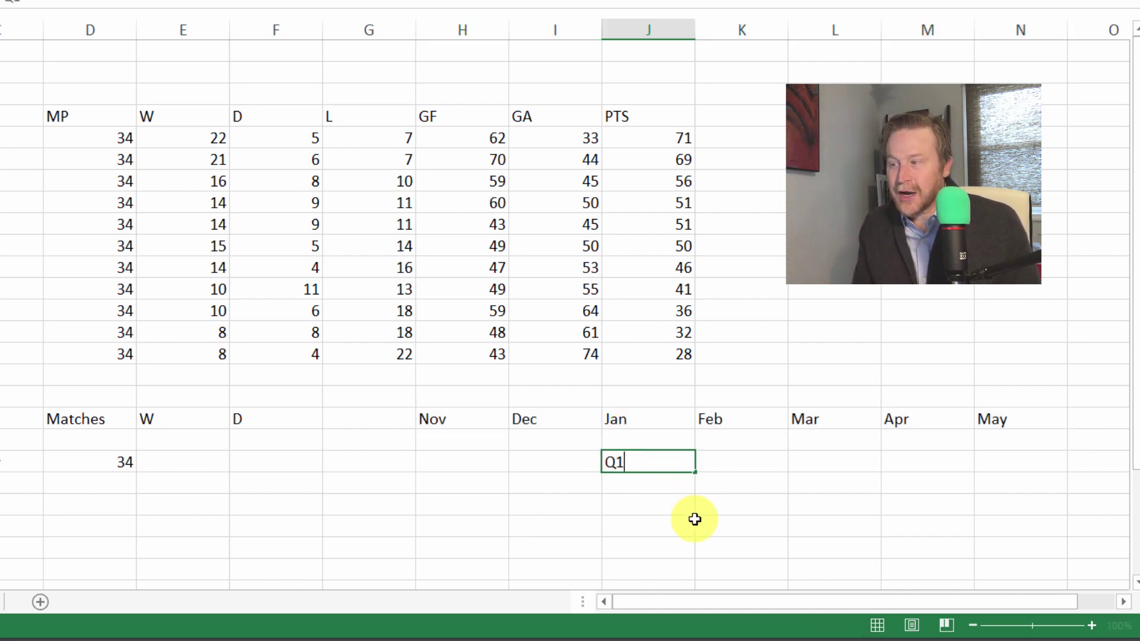
click(660, 486)
click(666, 466)
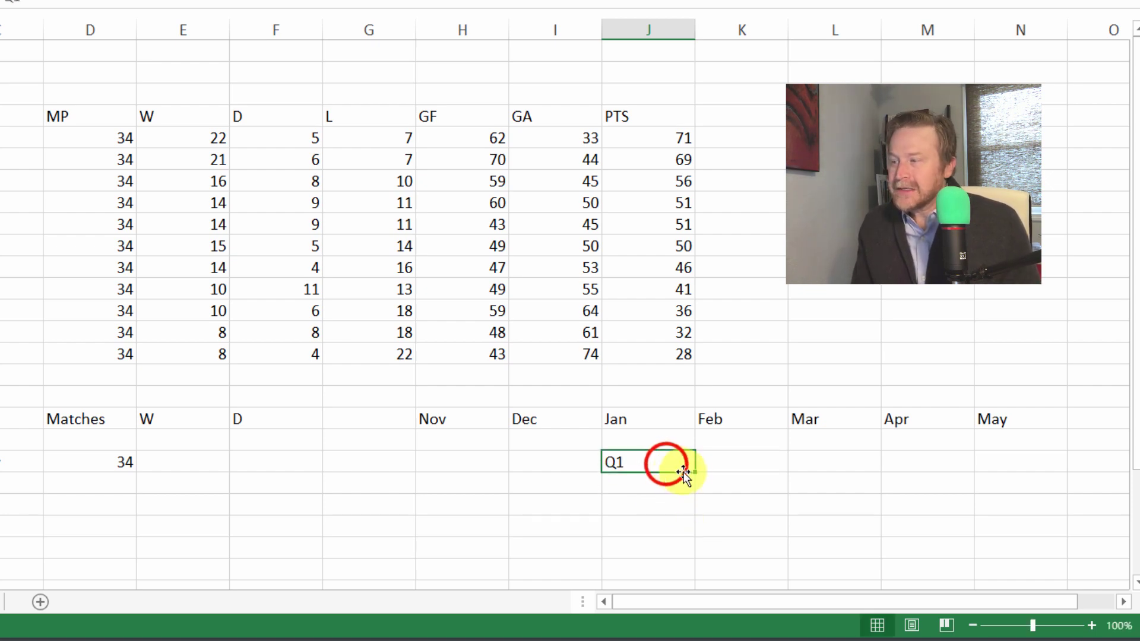
drag(694, 472, 1012, 472)
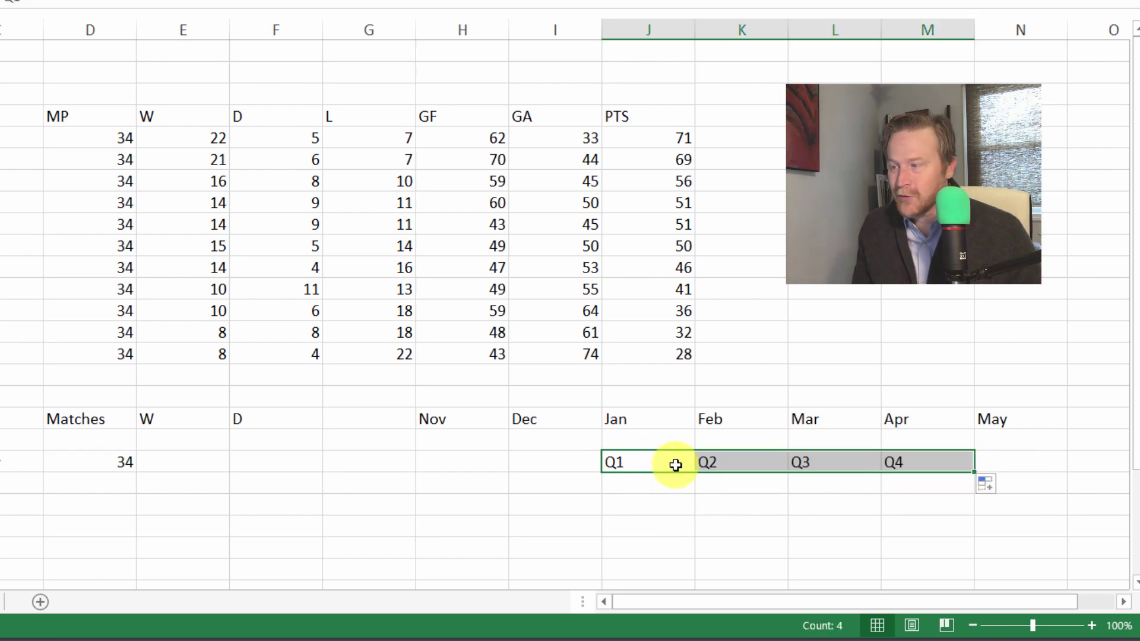
click(736, 504)
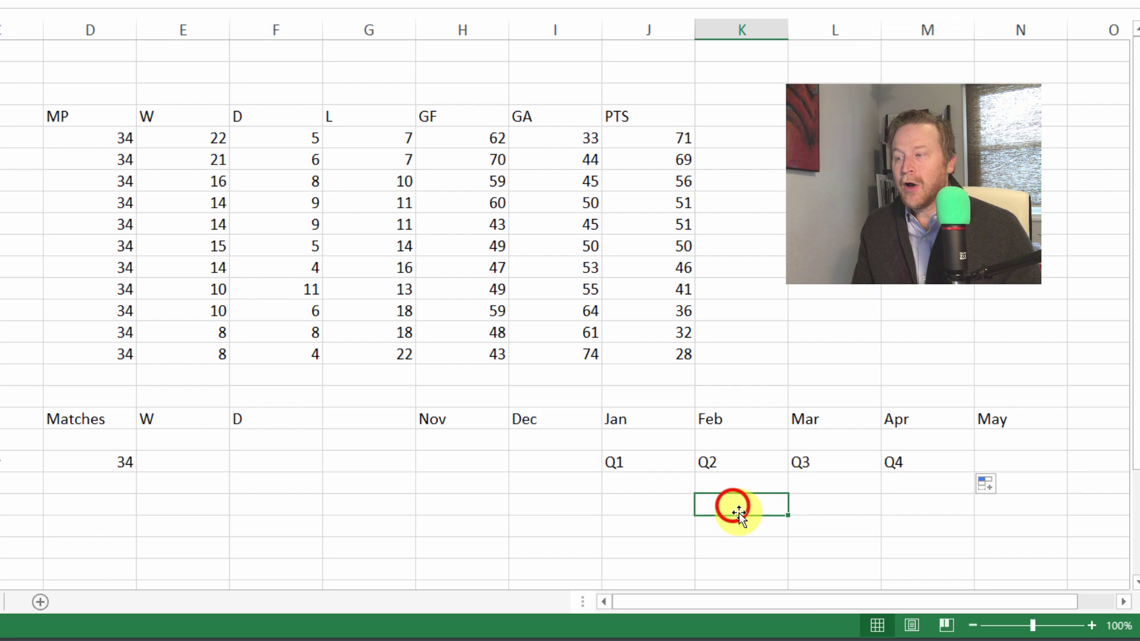